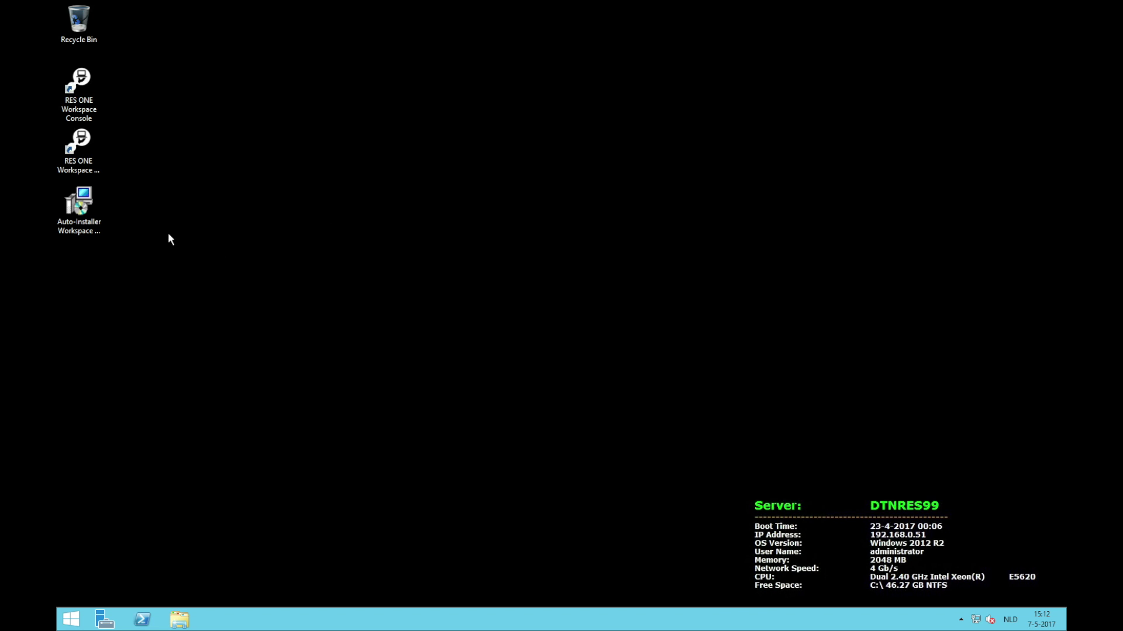
- Install the Workspace Guru toolkit by running its Auto-Installer package, accepting the unsigned-package warning
left_click(88, 206)
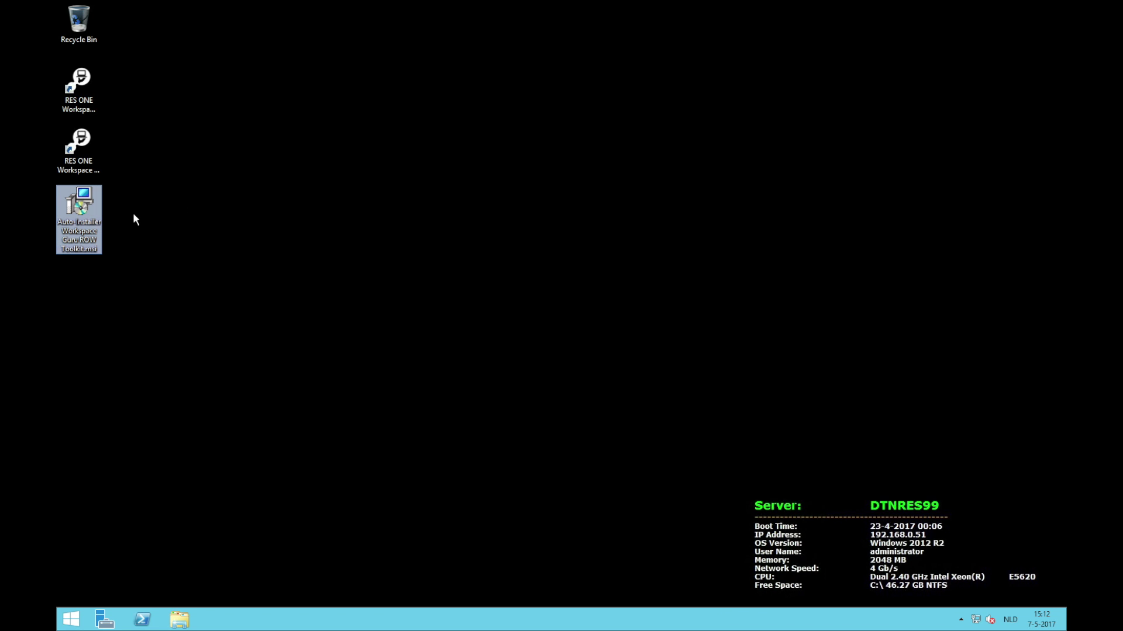
double_click(95, 219)
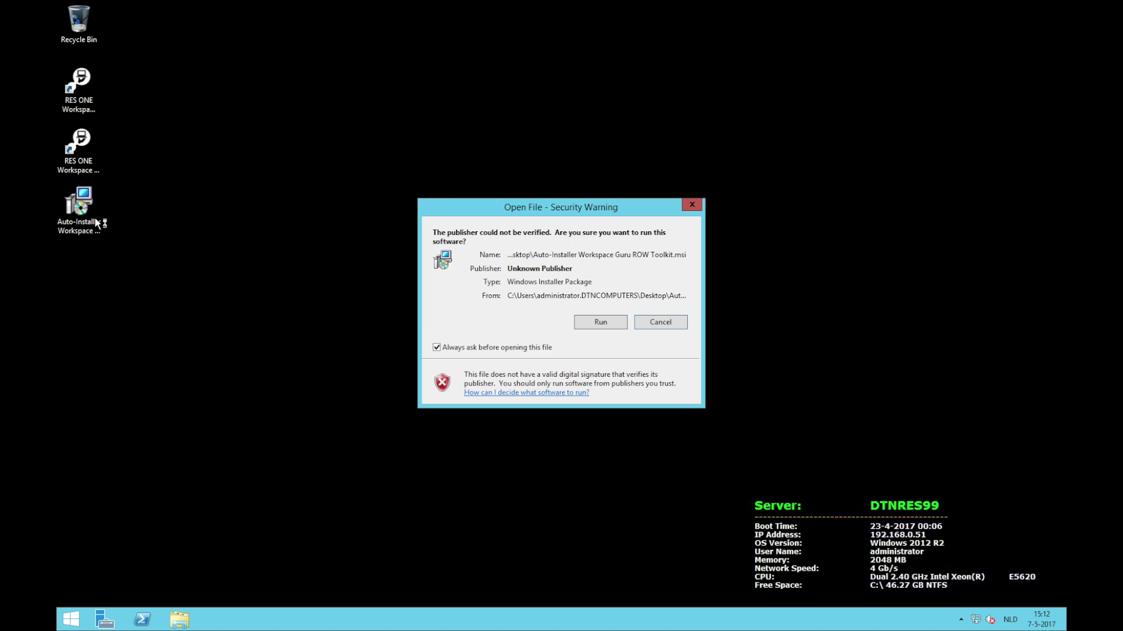
left_click(602, 324)
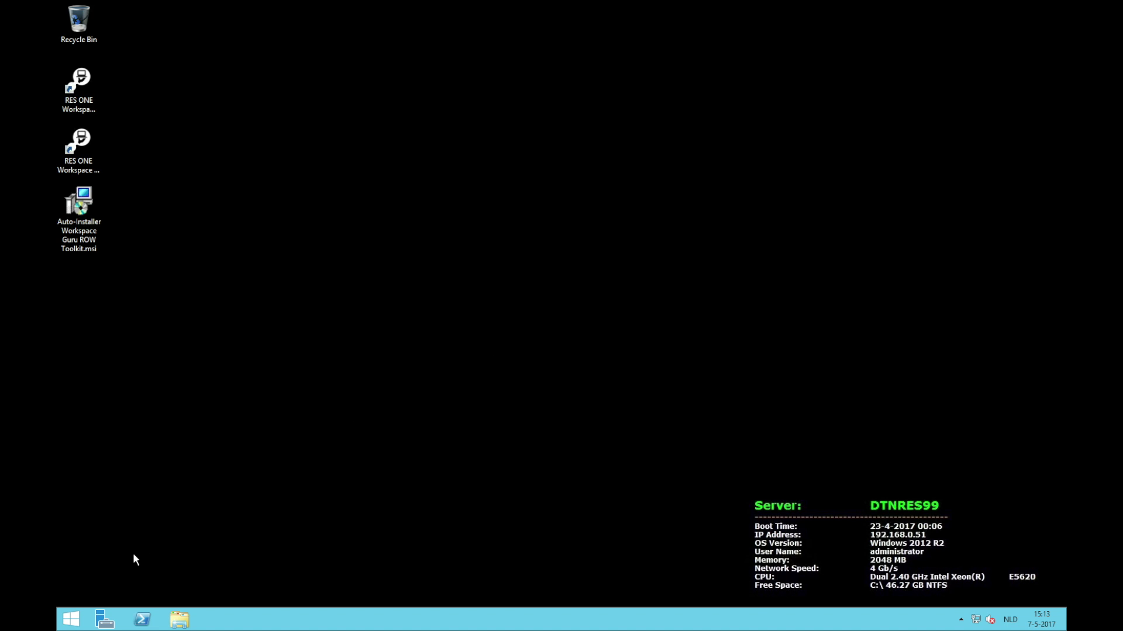
- Launch the newly installed Workspace Guru RES ONE Workspace Toolkit from the Start screen
left_click(82, 611)
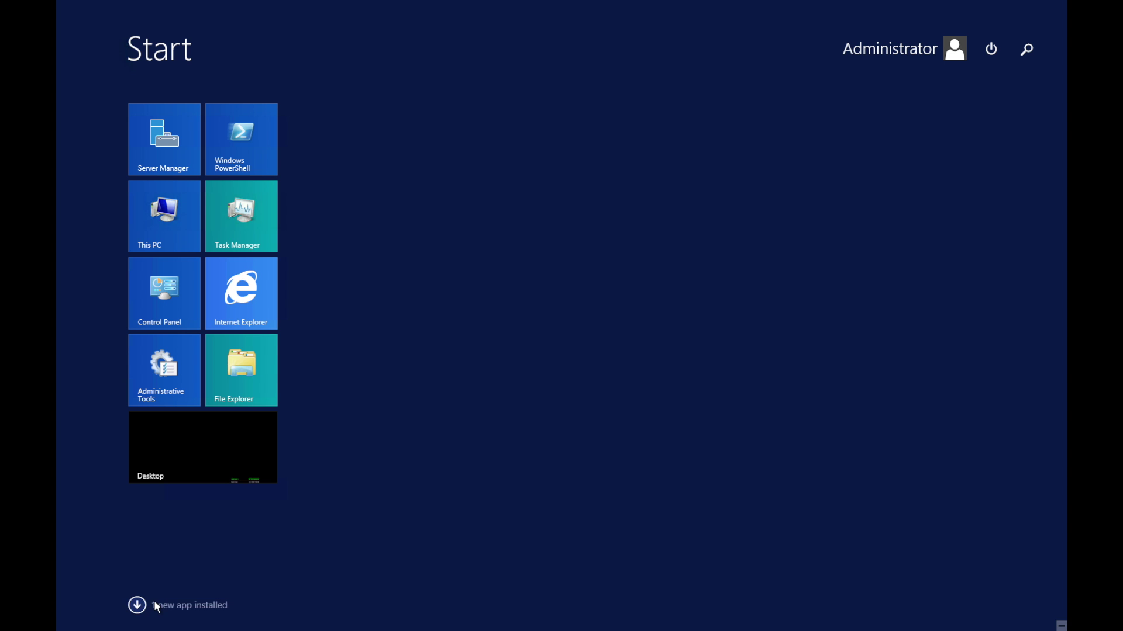
left_click(221, 606)
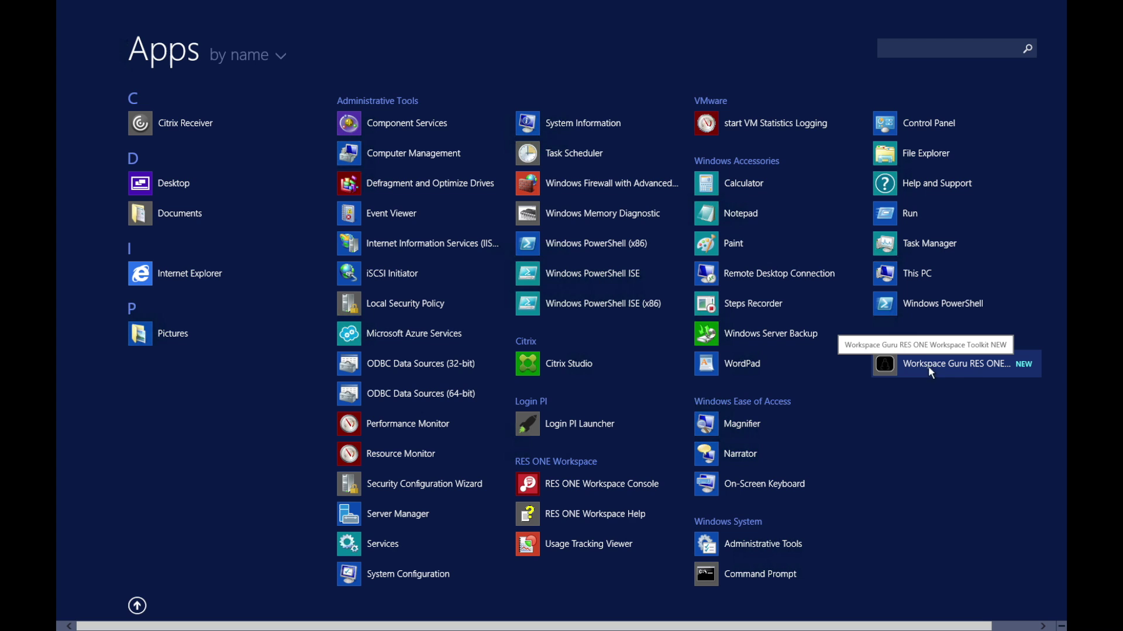
left_click(984, 373)
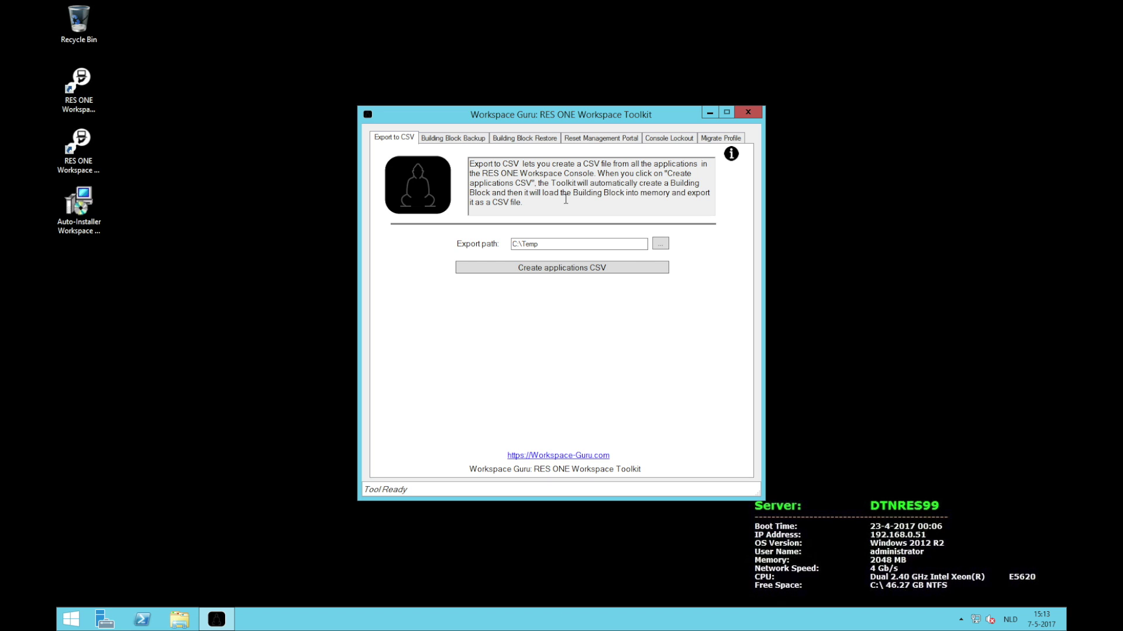
left_click(453, 137)
left_click(549, 136)
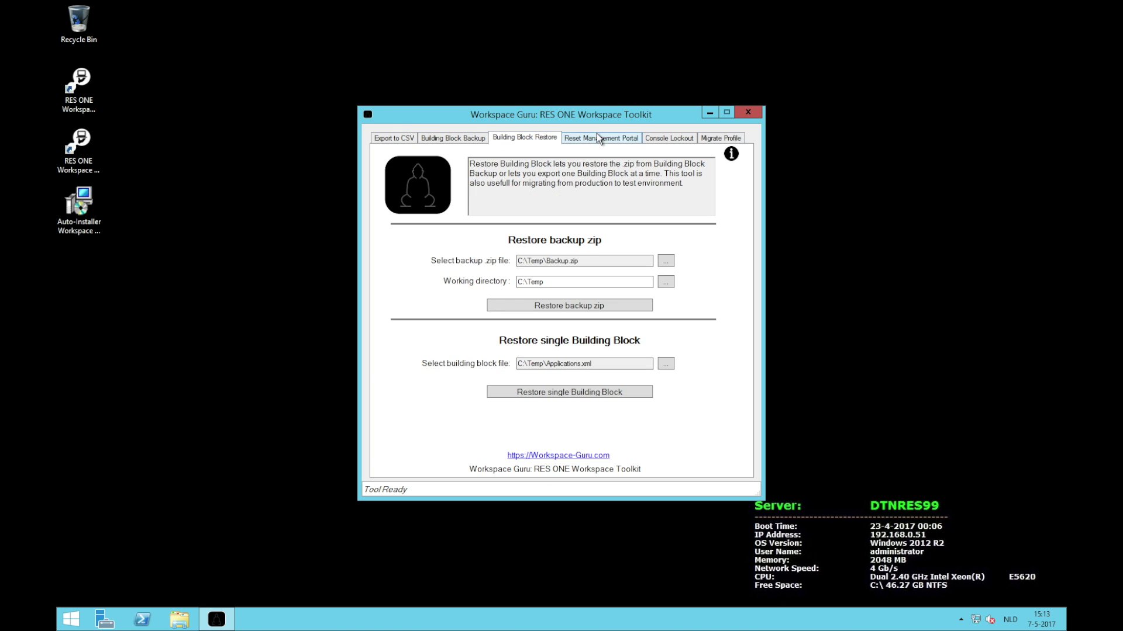
left_click(596, 136)
left_click(661, 135)
left_click(391, 139)
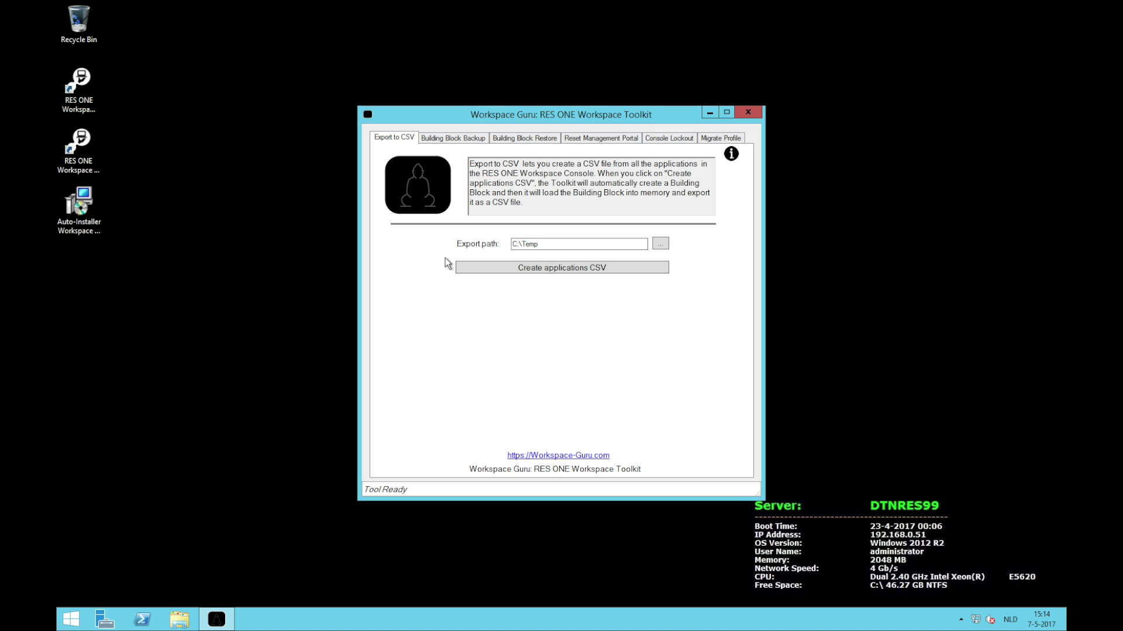
- Export all applications to RES_Output_2017-5-7.csv on the Desktop
left_click(661, 243)
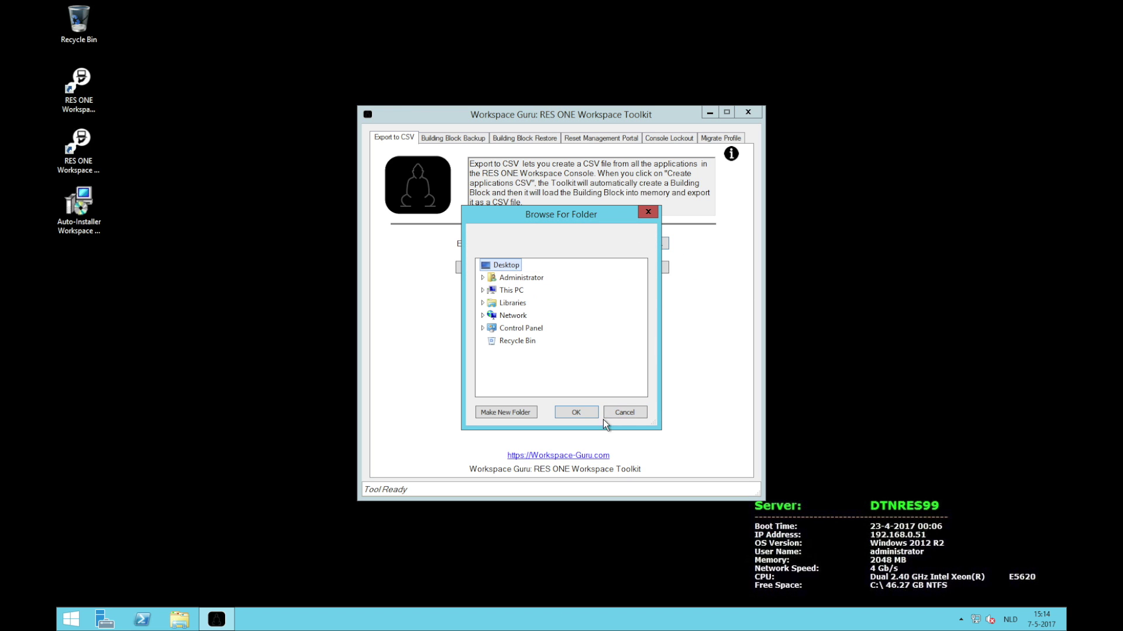
left_click(589, 412)
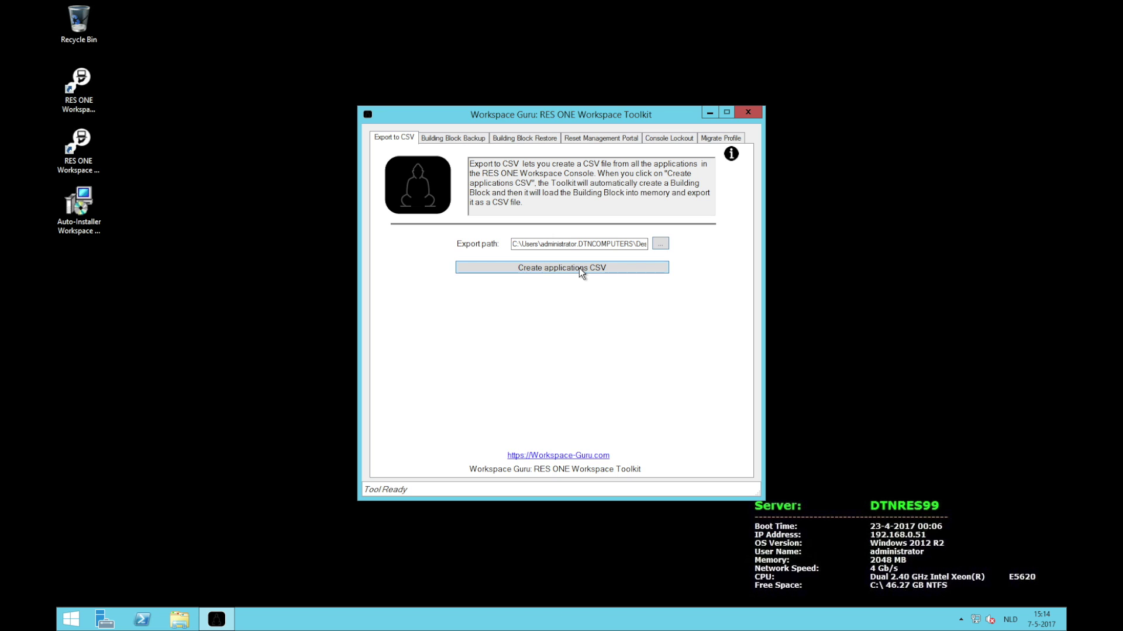
left_click(579, 268)
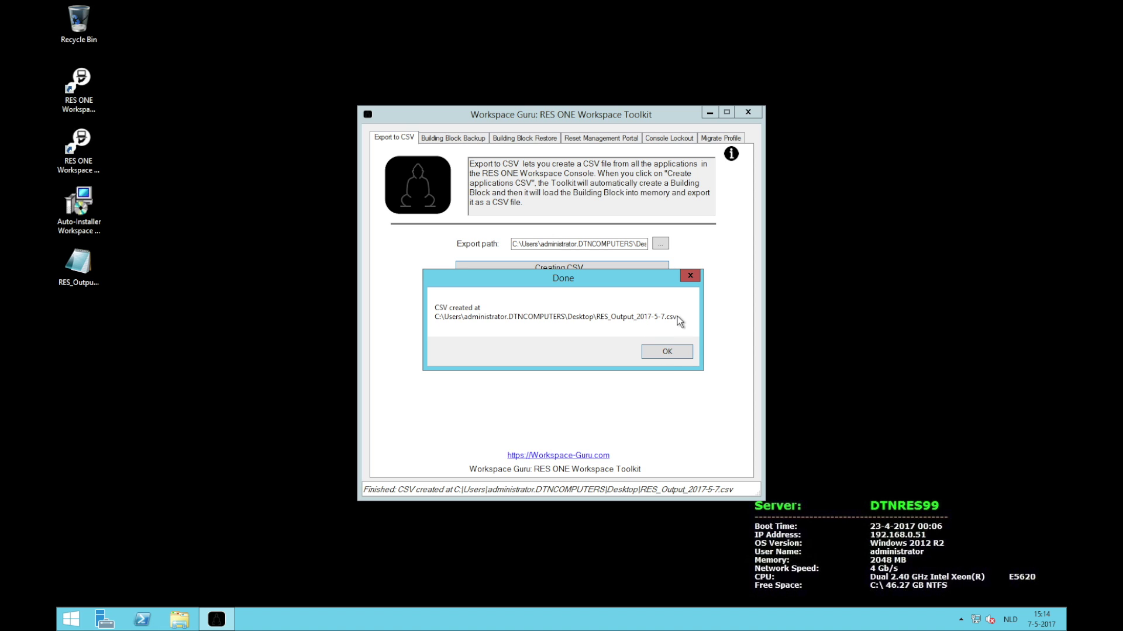
left_click(668, 351)
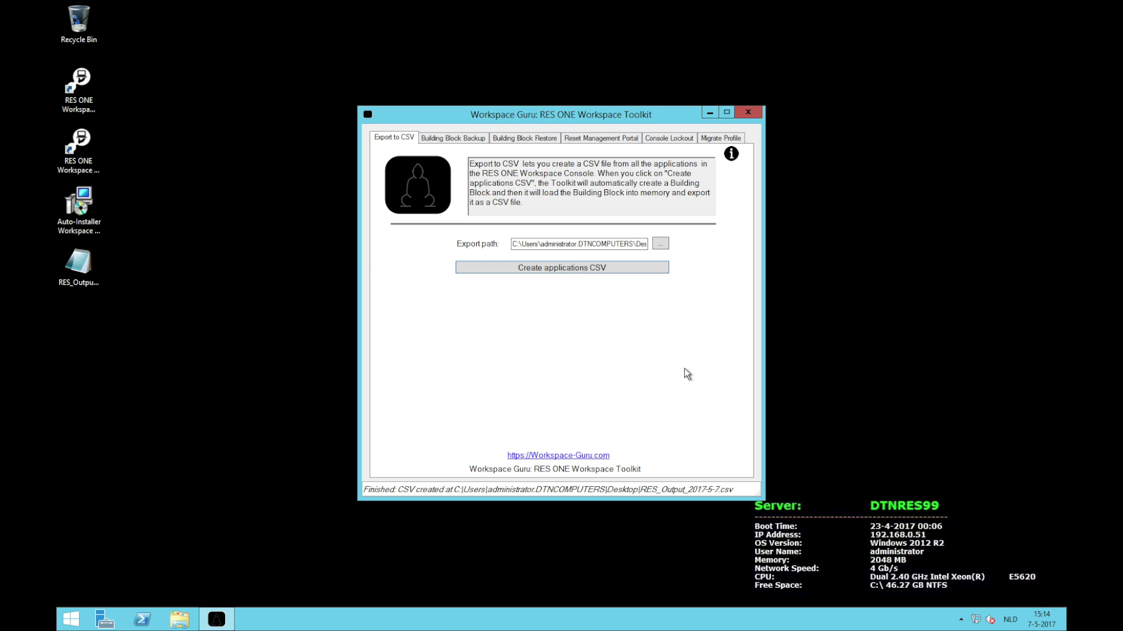
- Back up all building blocks to the Desktop as Buildingblockbackup-07-05-2017.zip in Backup-07-05-2017
left_click(466, 141)
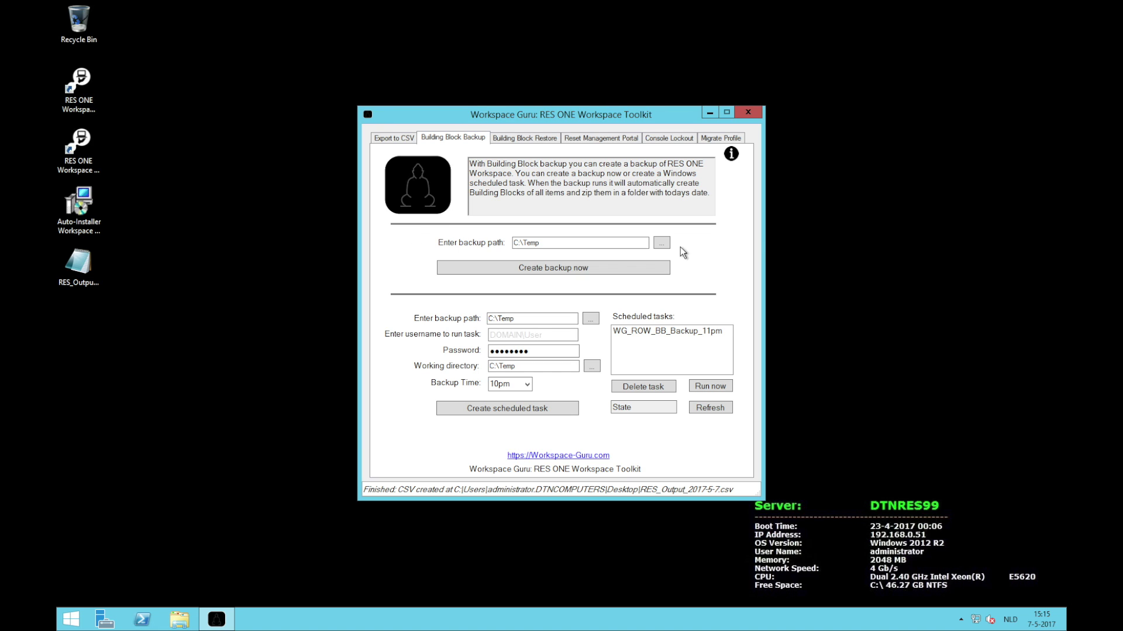
left_click(661, 242)
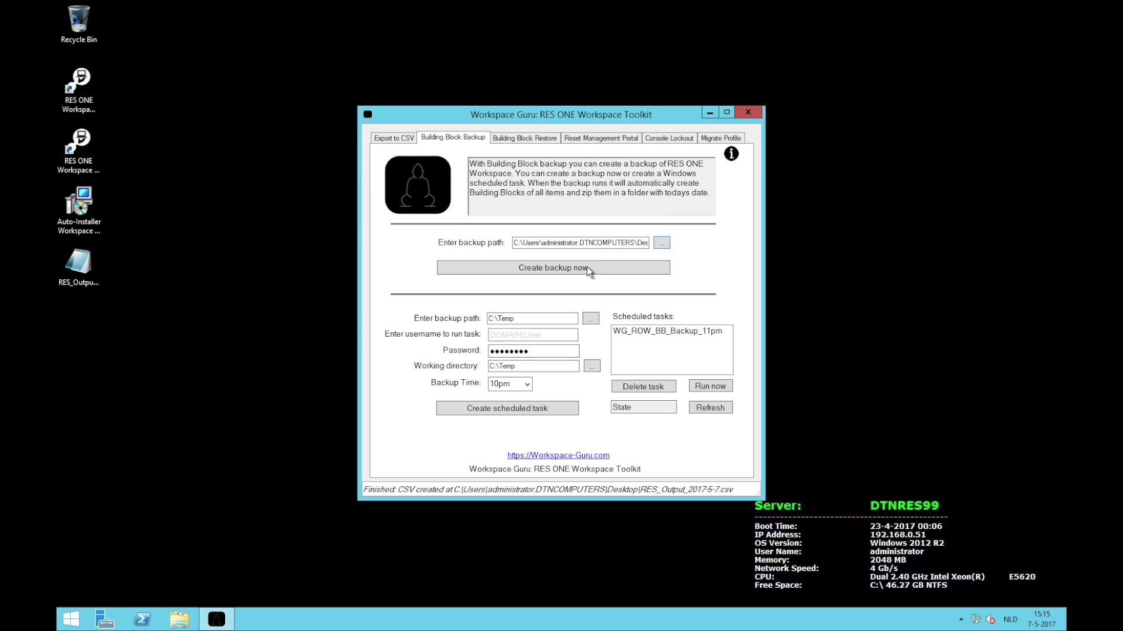
left_click(580, 274)
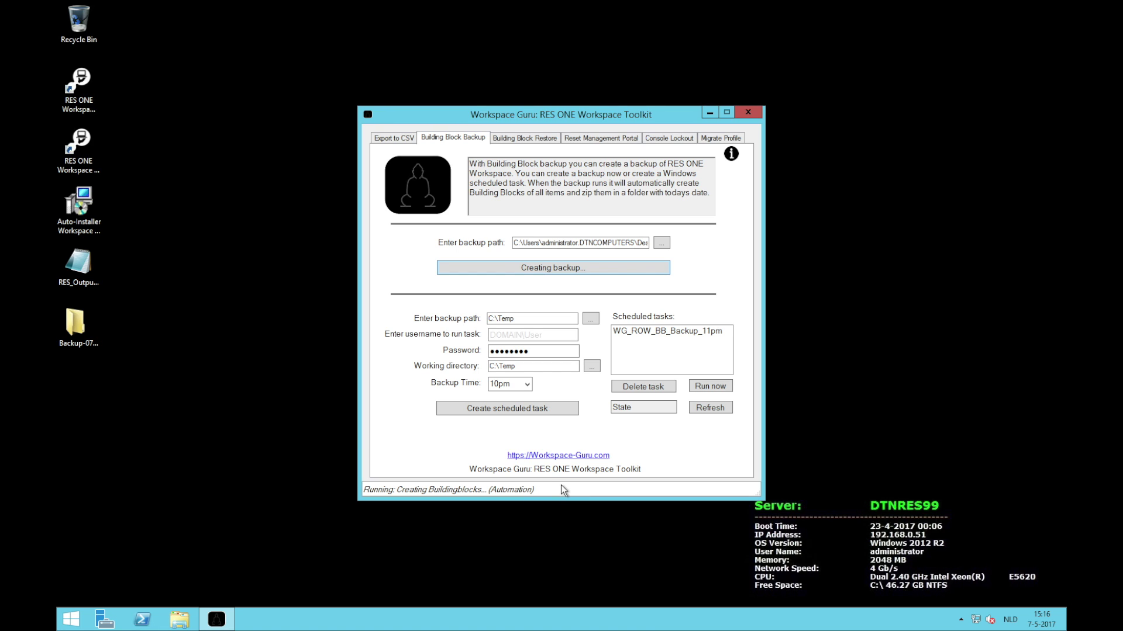
left_click(93, 346)
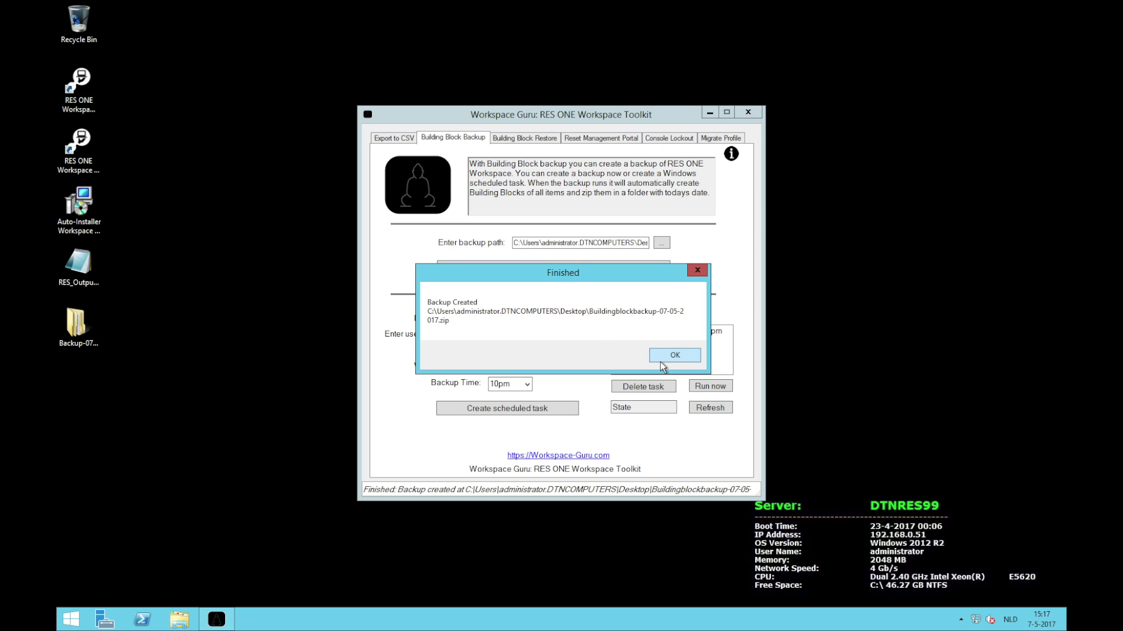
- Open Buildingblockbackup-07-05-2017.zip in the Backup-07-05-2017 folder to view its 21 exported files
left_click(665, 358)
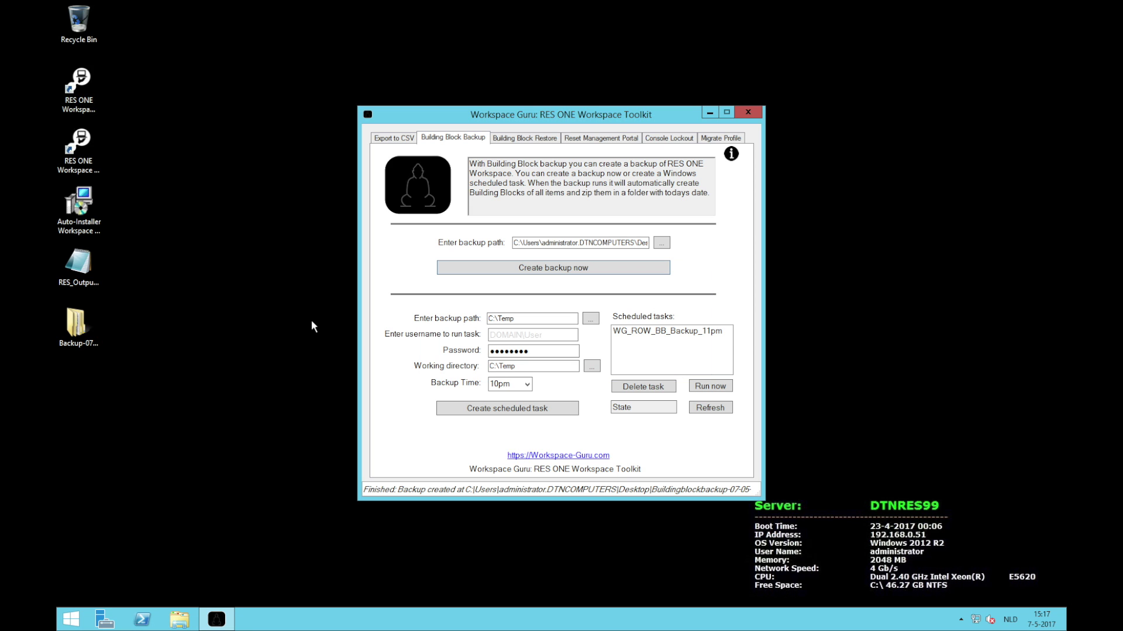
double_click(95, 328)
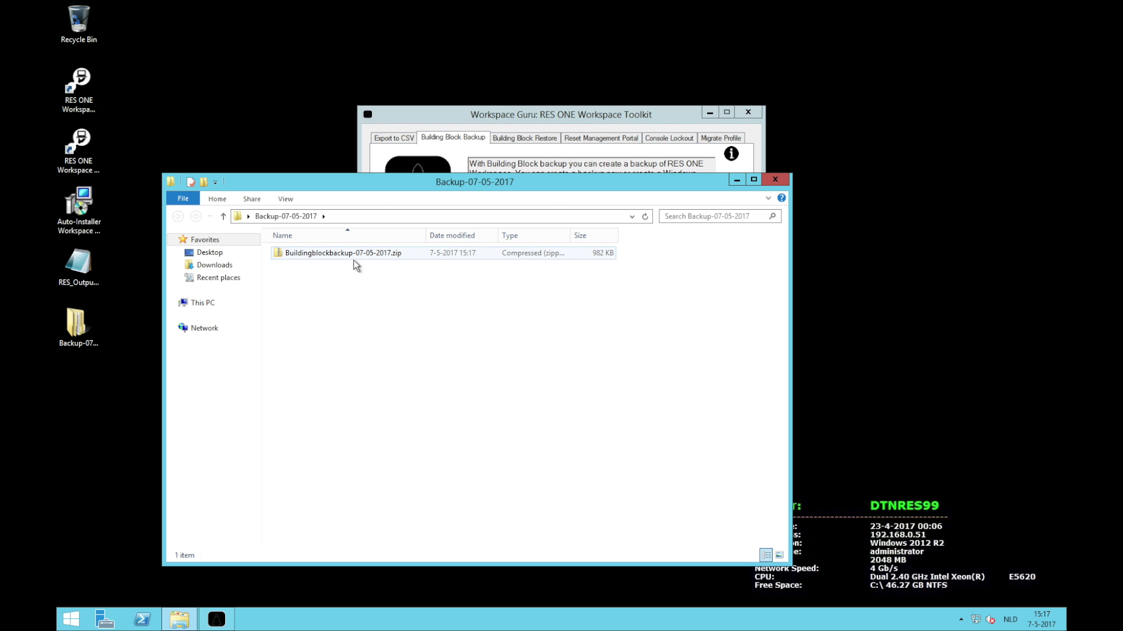
double_click(408, 257)
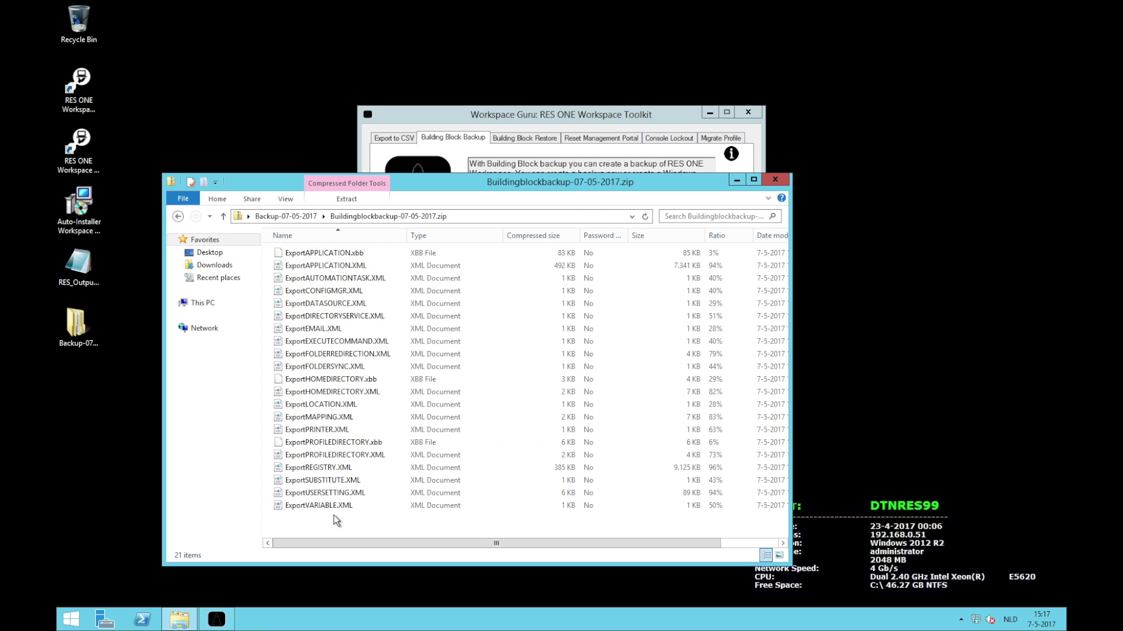
left_click(176, 217)
left_click(689, 153)
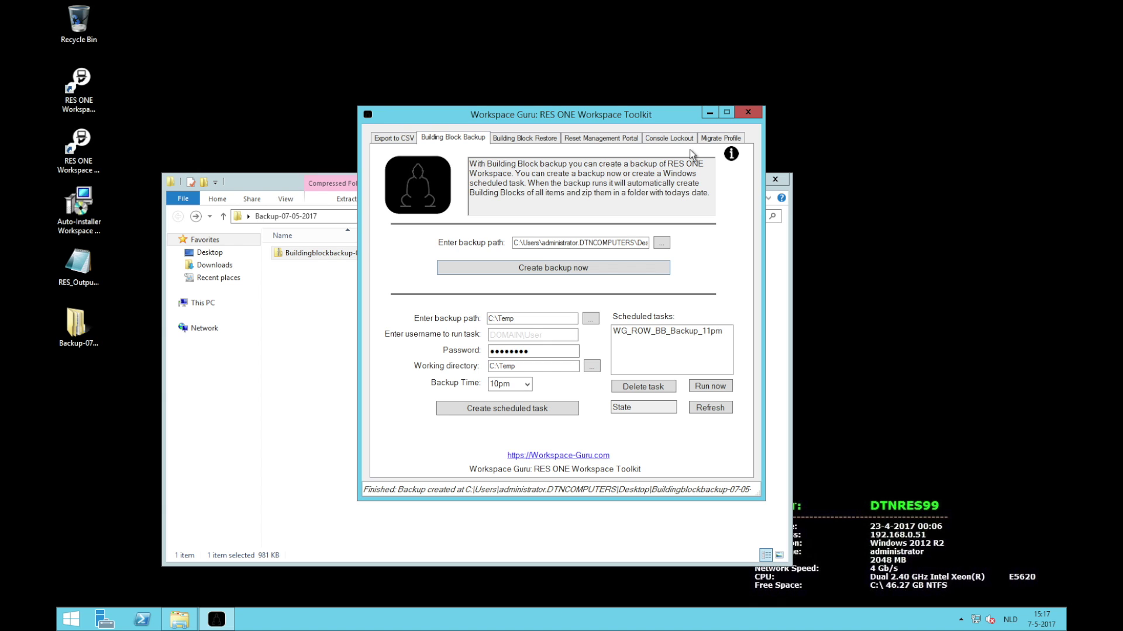
double_click(305, 257)
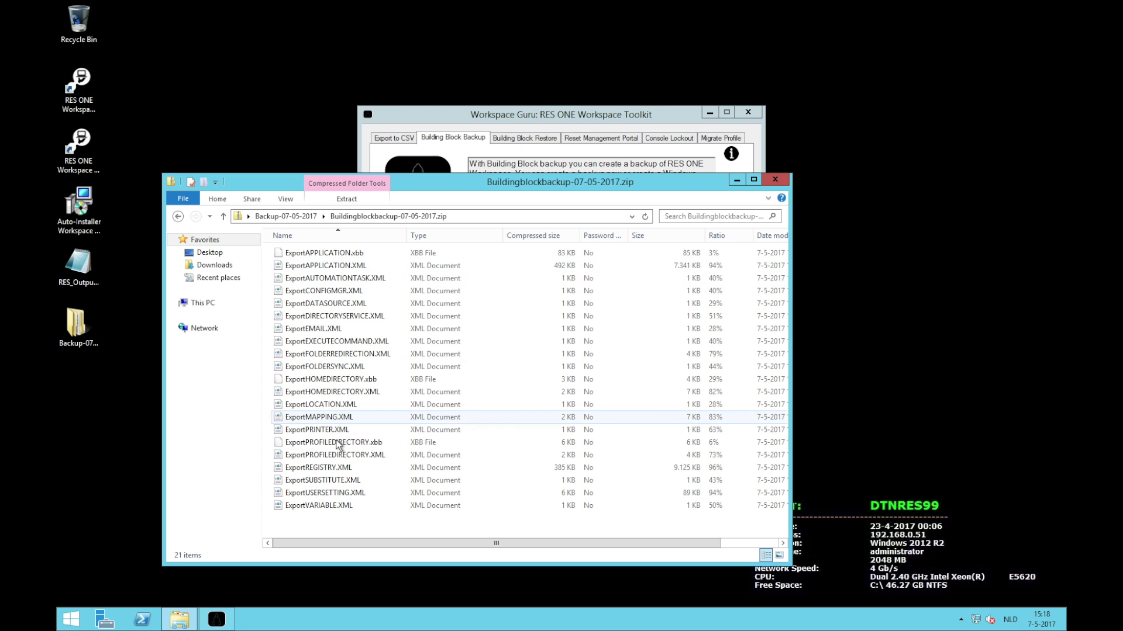
left_click(518, 114)
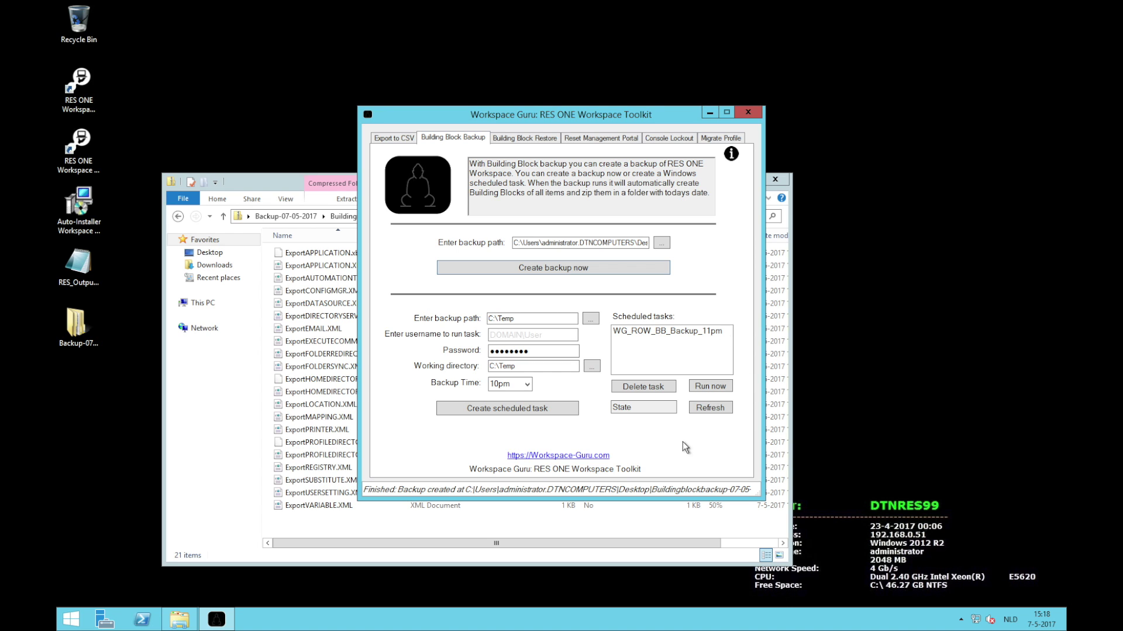
- Set the scheduled backup path to C:\Temp\backupres and enter the administrator account's username and password
left_click(529, 319)
type("\\")
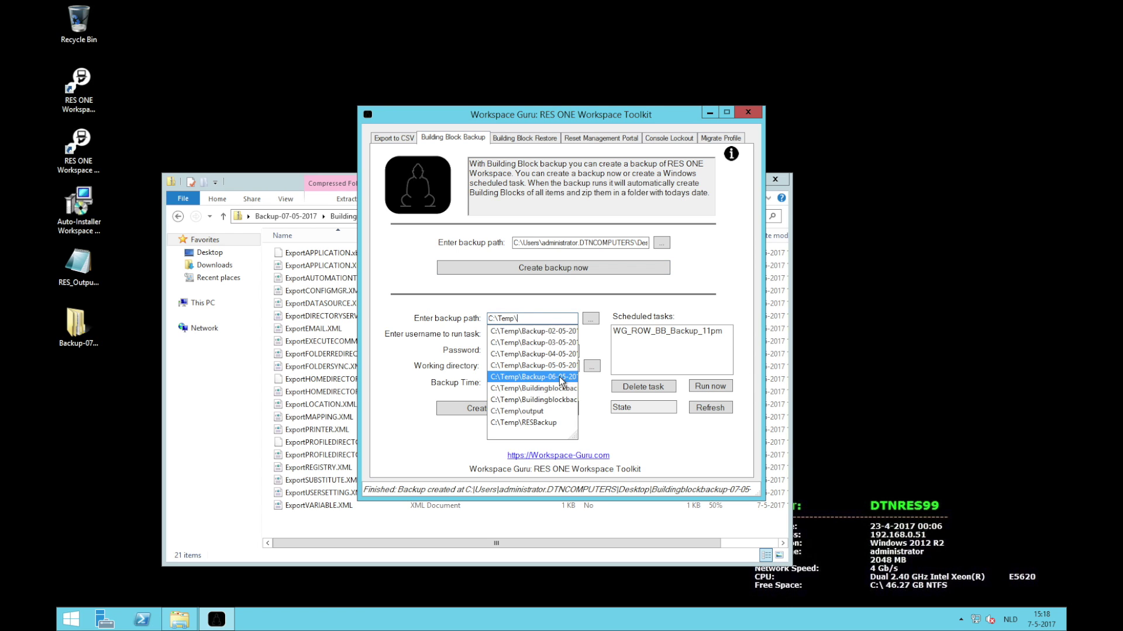
type("back")
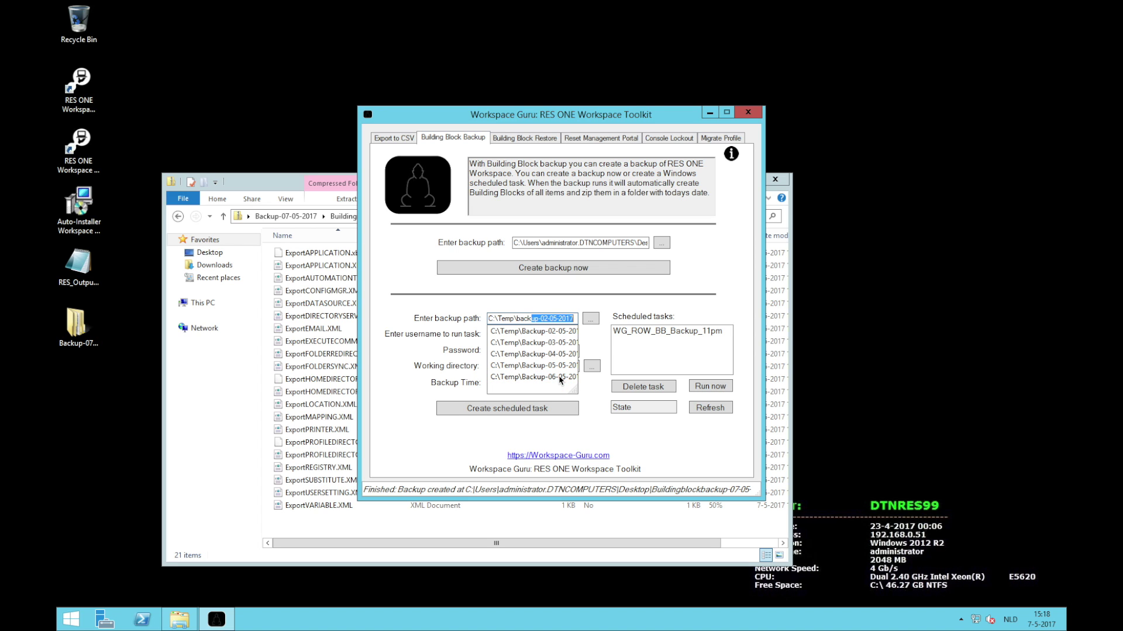
type("upres")
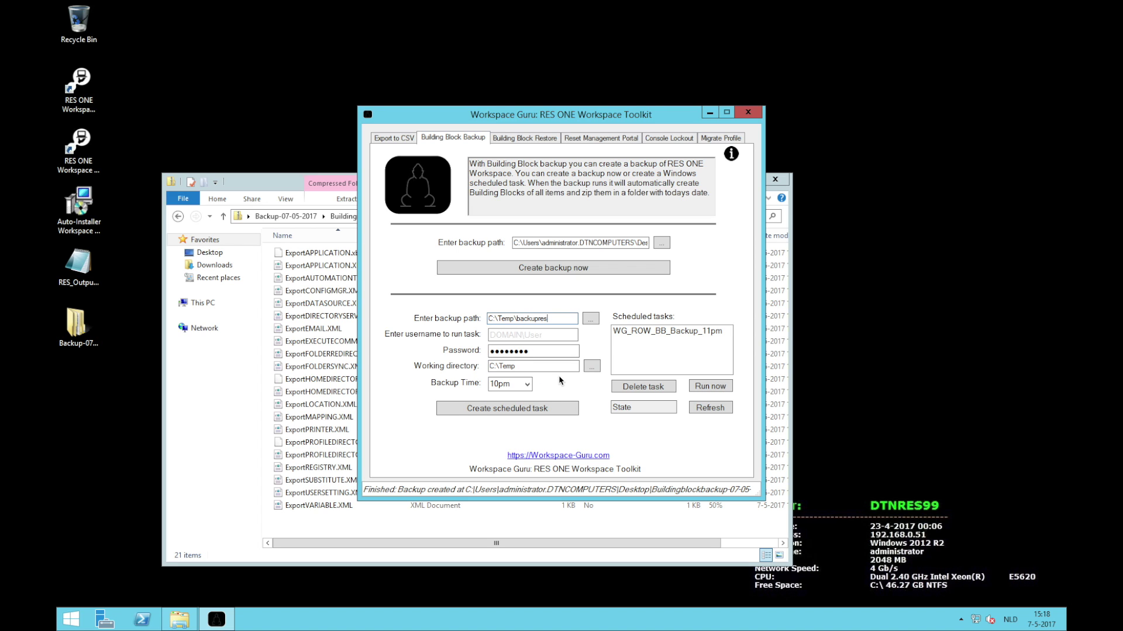
key("Tab")
type("DTNCOMPUTE")
type("RS\\")
type("Adminis")
type("trator")
key("Tab")
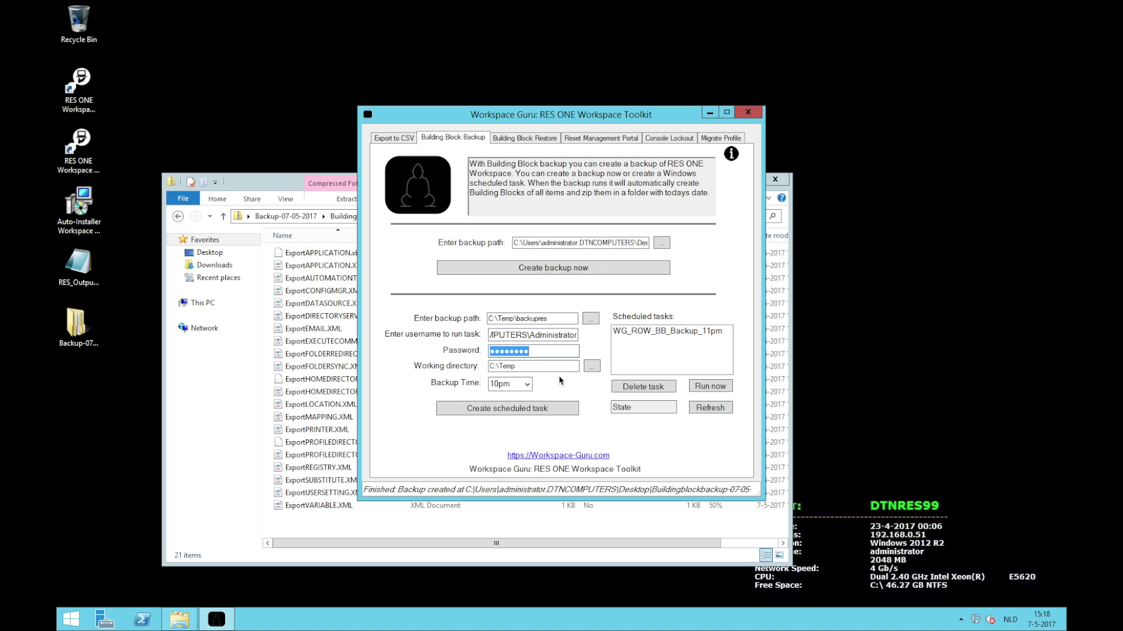
type("Password")
- Choose a 5am backup time and create the WG_ROW_BB_Backup_5am scheduled task
left_click(537, 365)
left_click(528, 384)
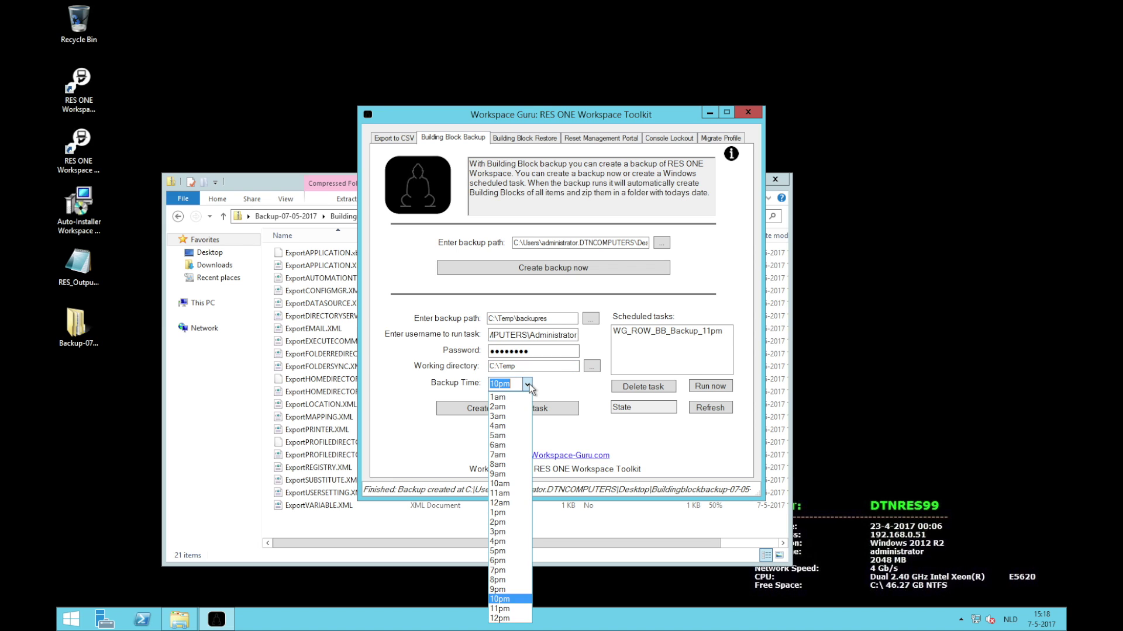
left_click(502, 436)
left_click(534, 409)
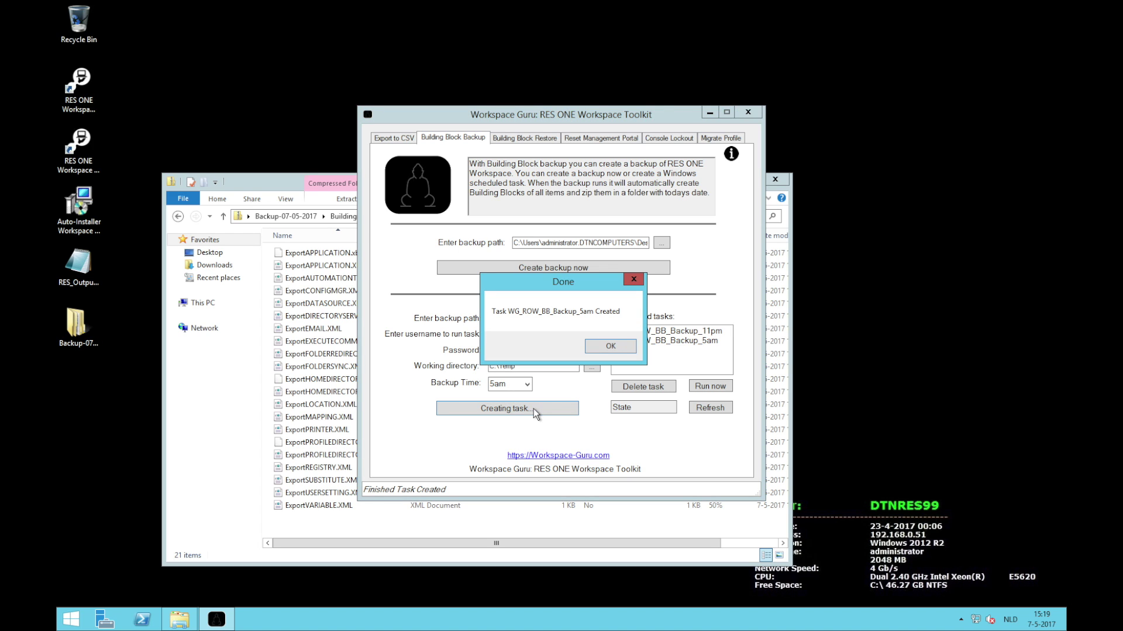
left_click(609, 346)
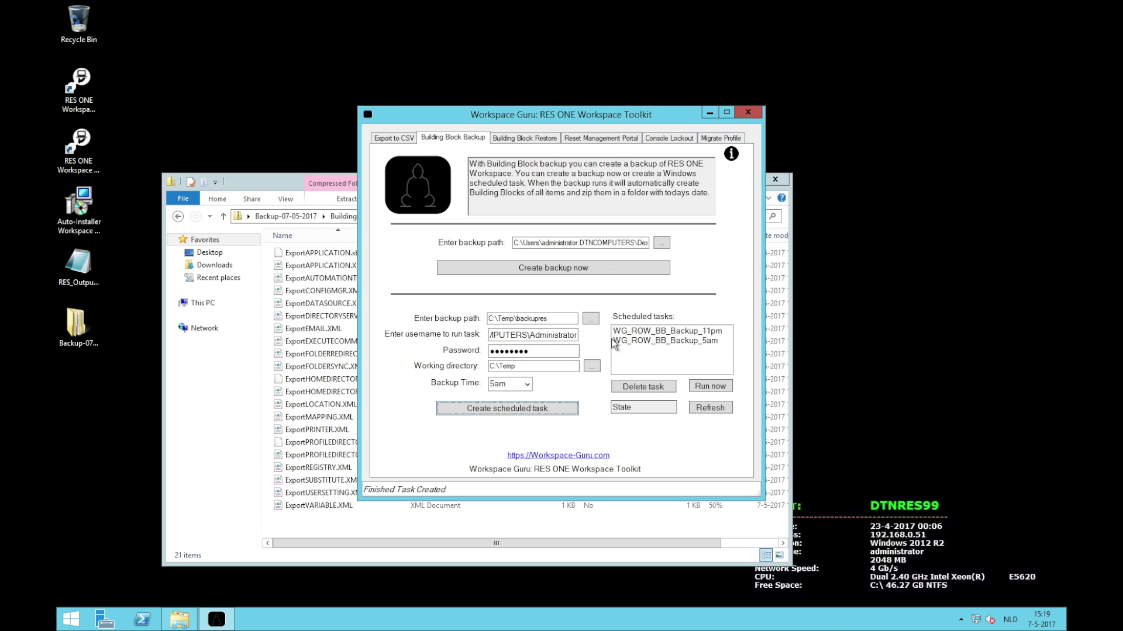
- Delete the WG_ROW_BB_Backup_11pm scheduled backup task
left_click(717, 351)
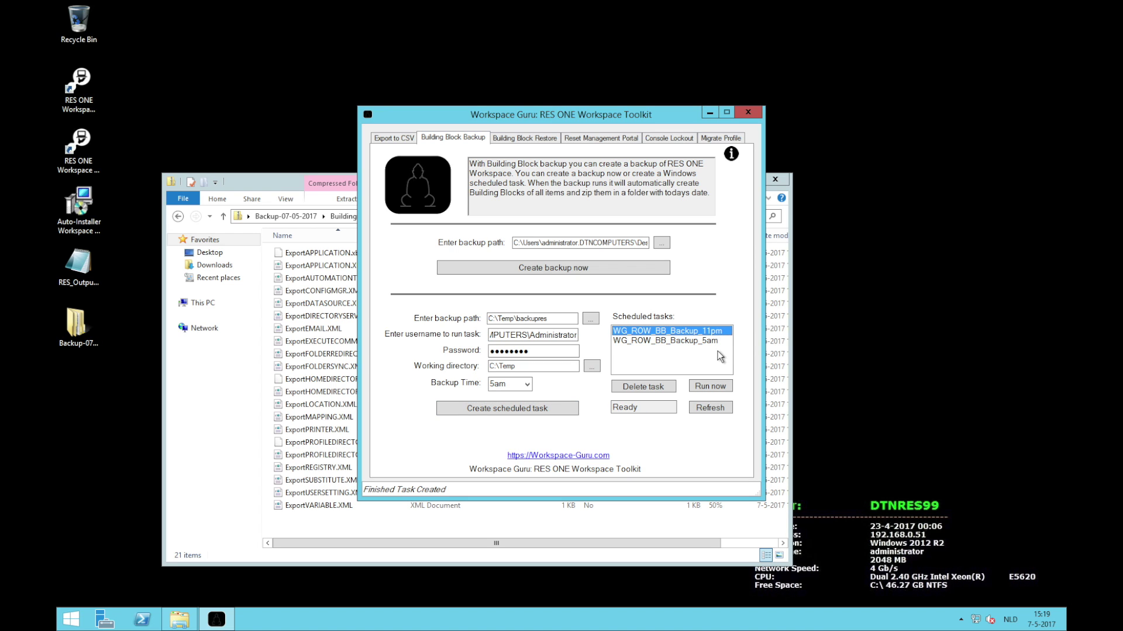
left_click(711, 344)
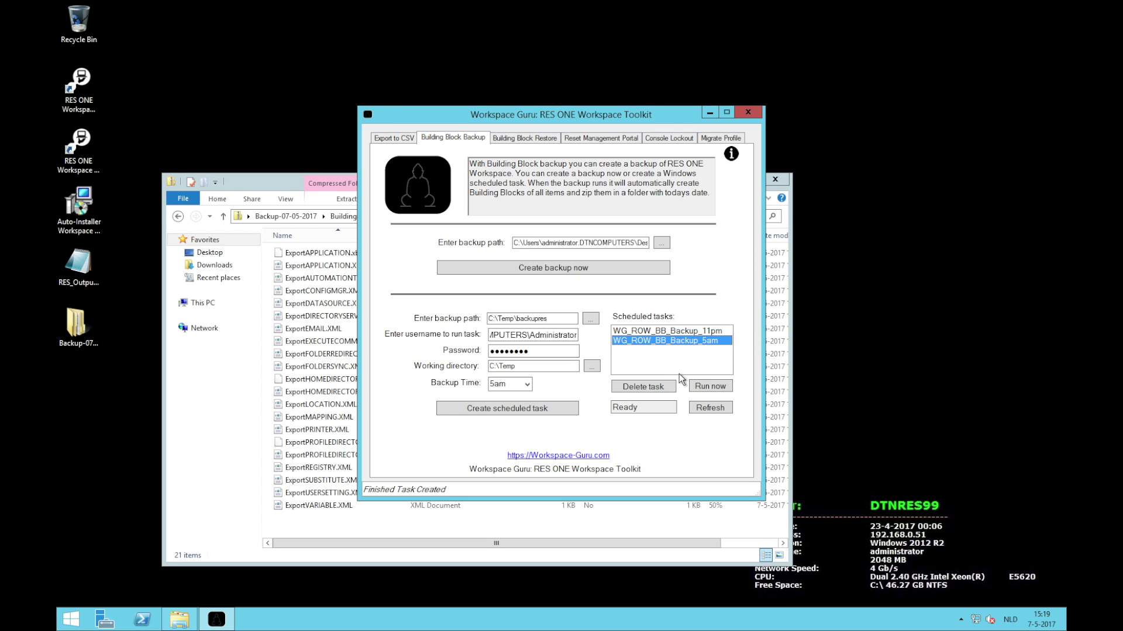
left_click(691, 333)
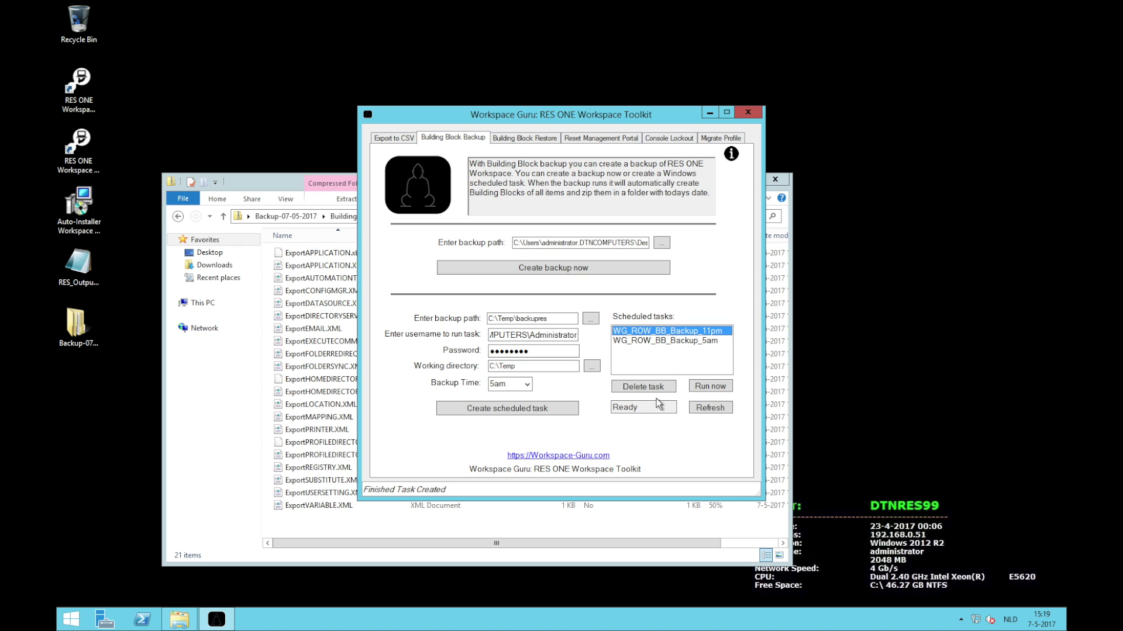
left_click(671, 349)
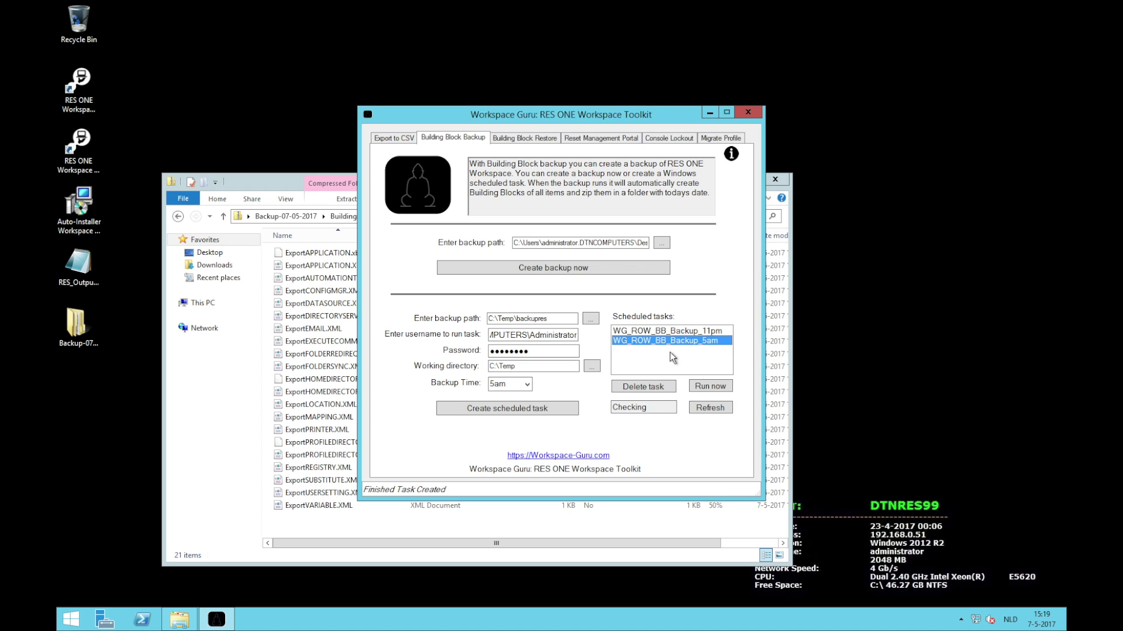
left_click(661, 390)
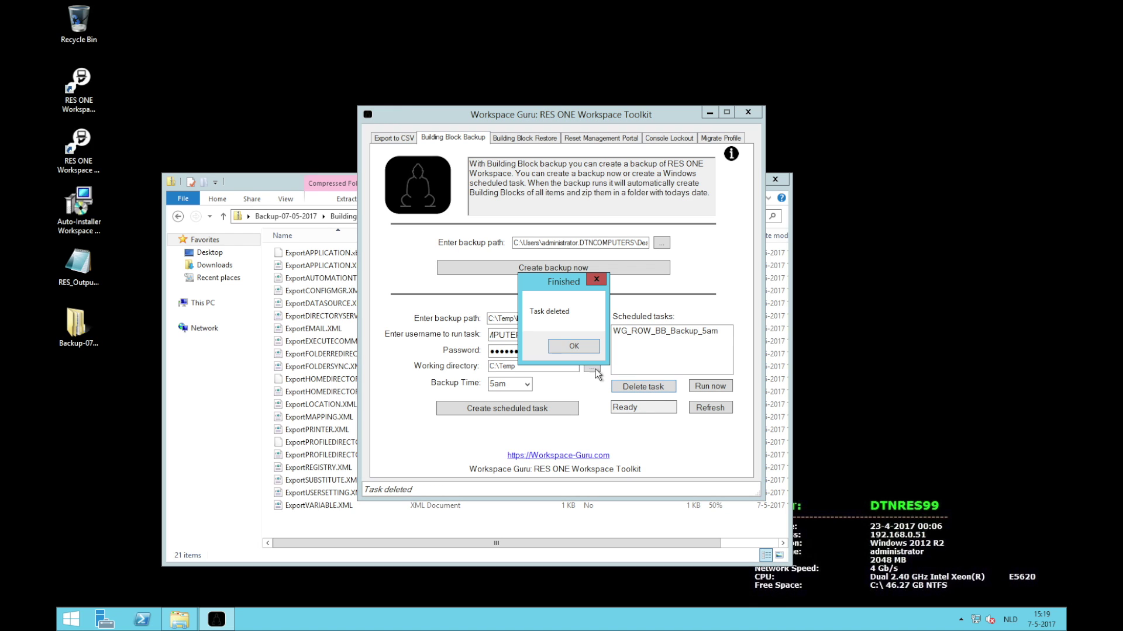
left_click(573, 347)
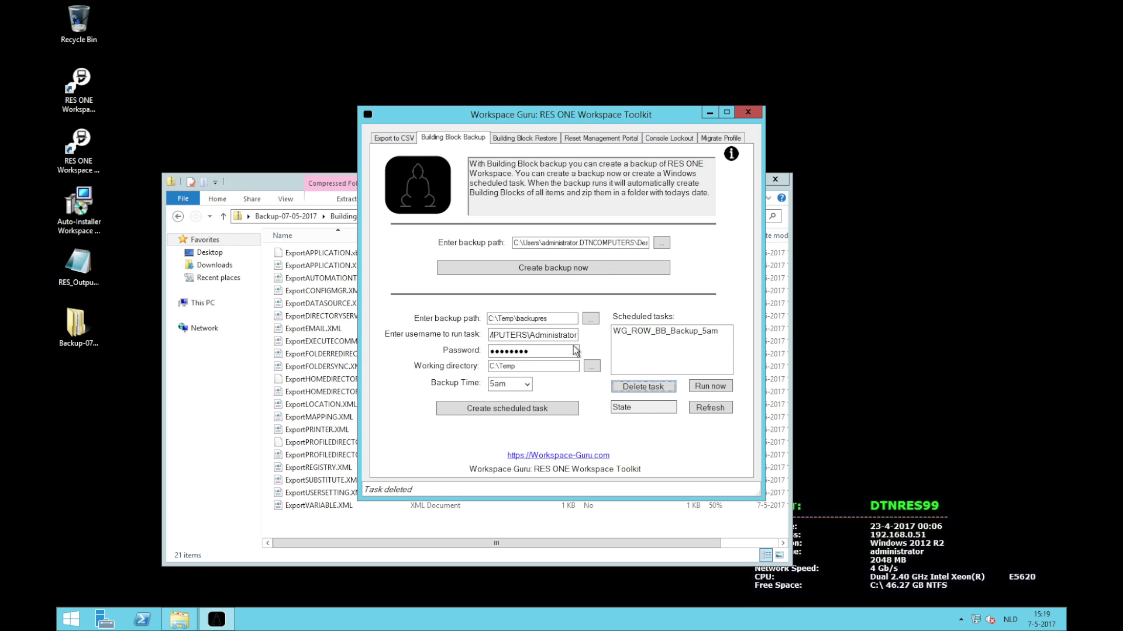
- Run the WG_ROW_BB_Backup_5am task immediately and refresh its status
left_click(678, 333)
left_click(709, 407)
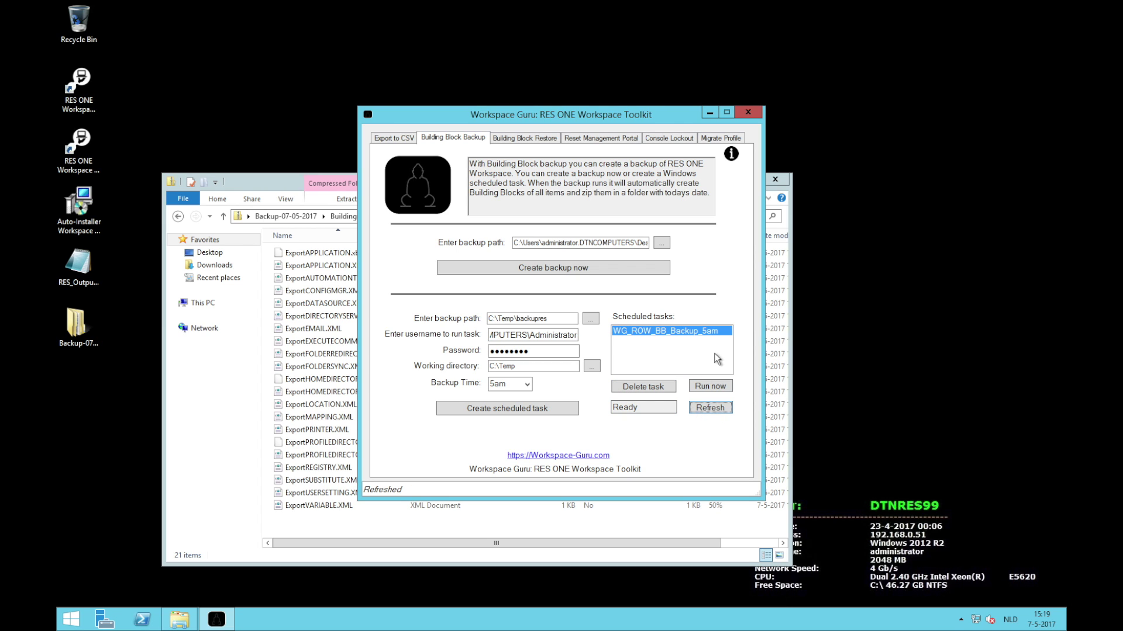
left_click(709, 386)
left_click(645, 408)
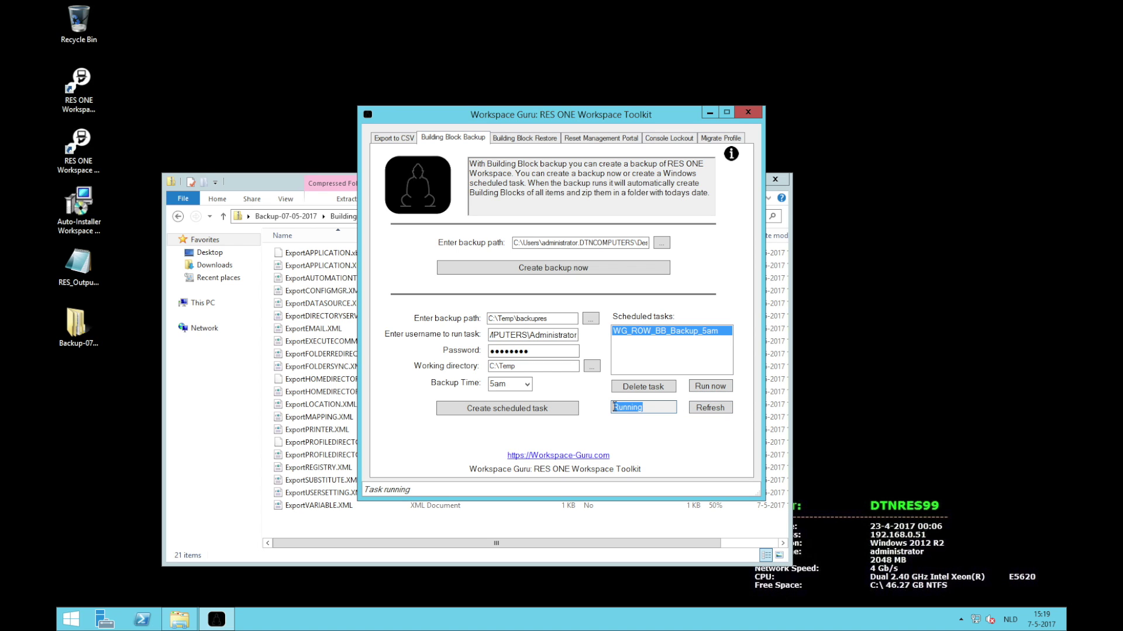
left_click(722, 405)
- Select Desktop\Backup-07-05-2017\Buildingblockbackup-07-05-2017.zip as the building block restore source
left_click(531, 138)
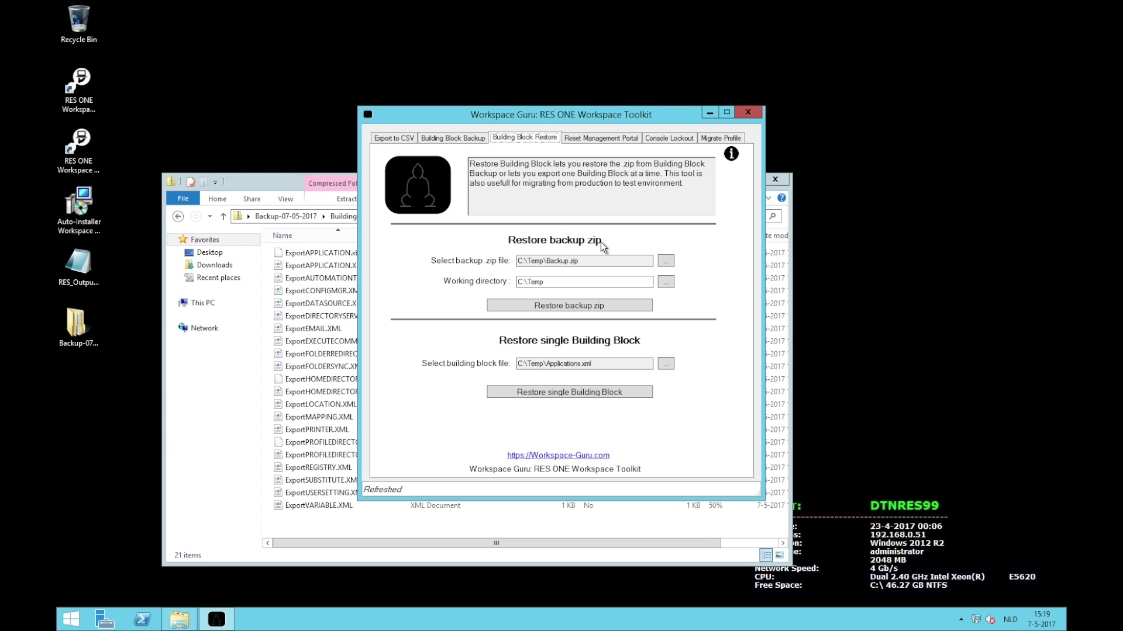
left_click(666, 260)
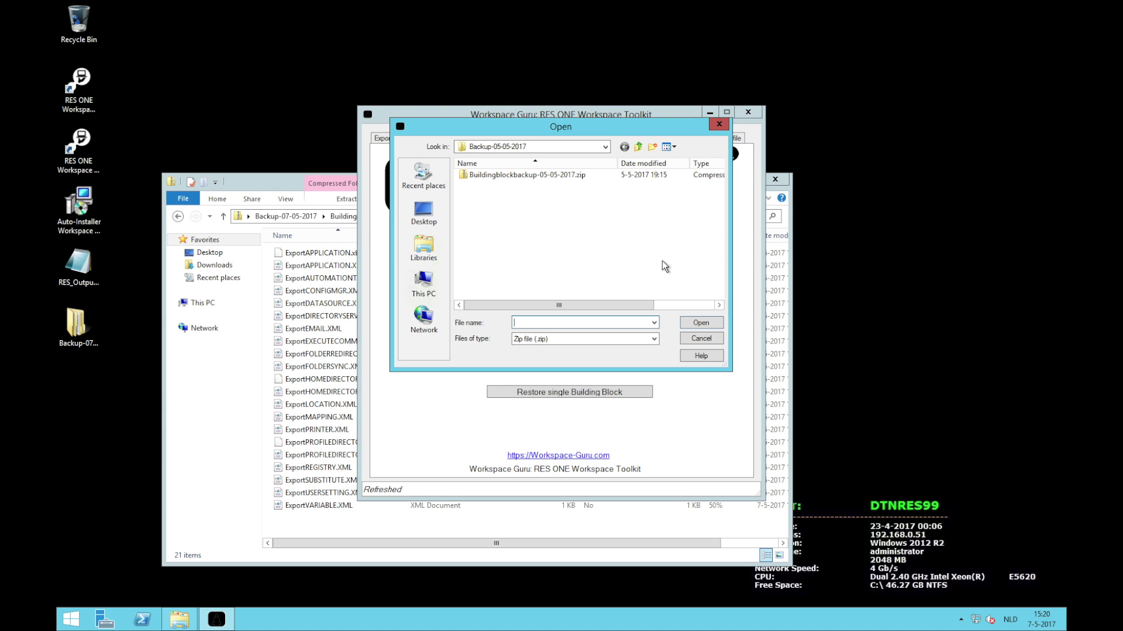
left_click(424, 213)
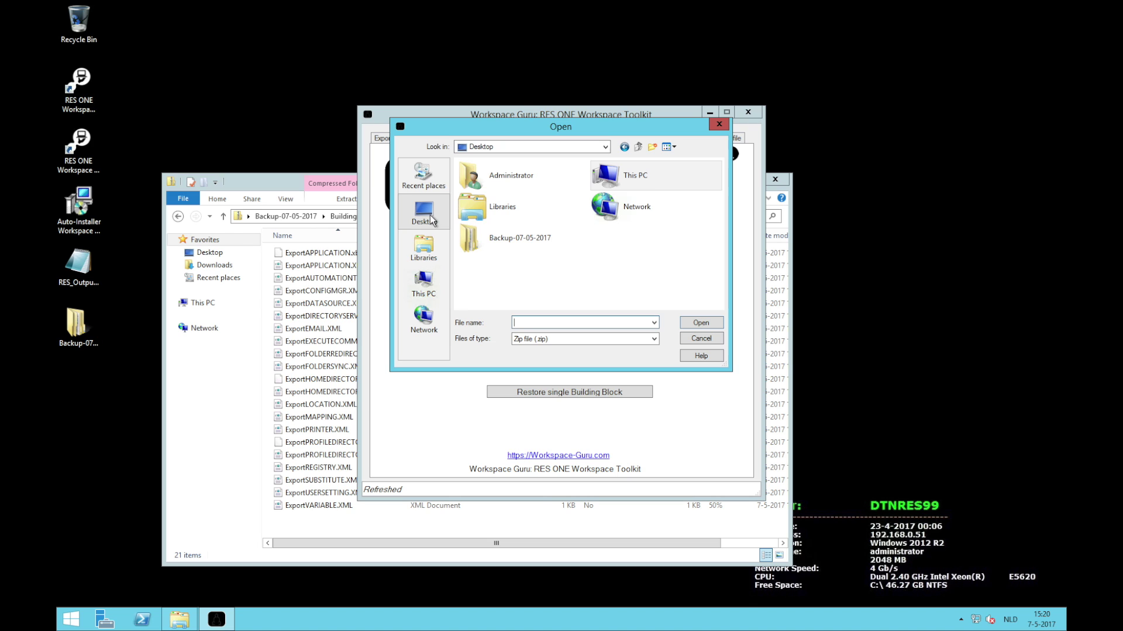
double_click(535, 236)
left_click(538, 175)
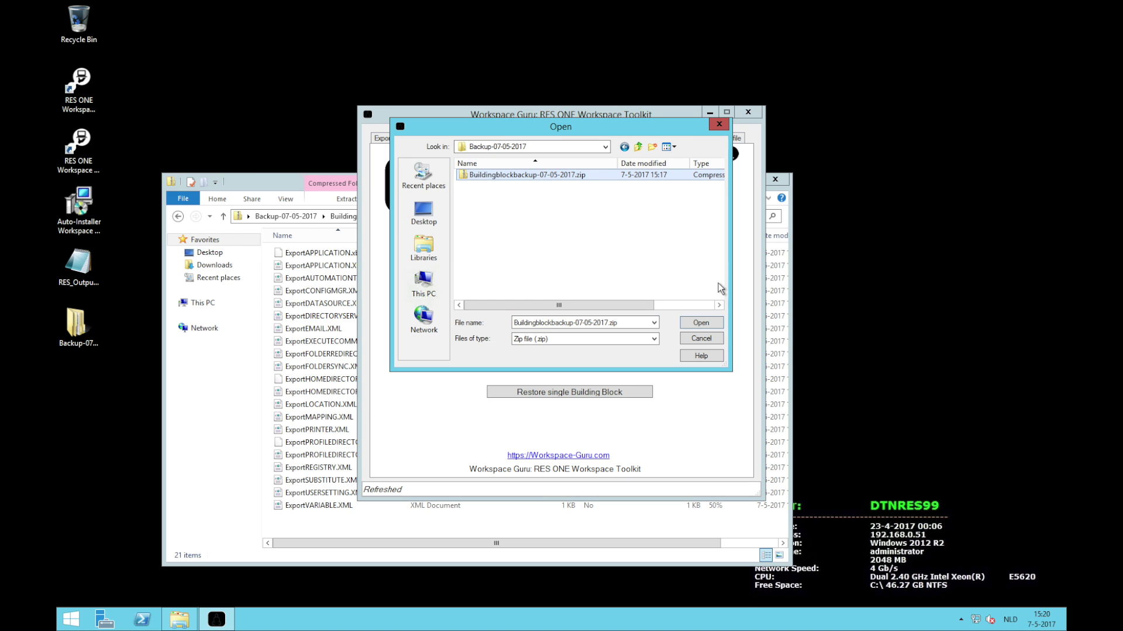
left_click(701, 323)
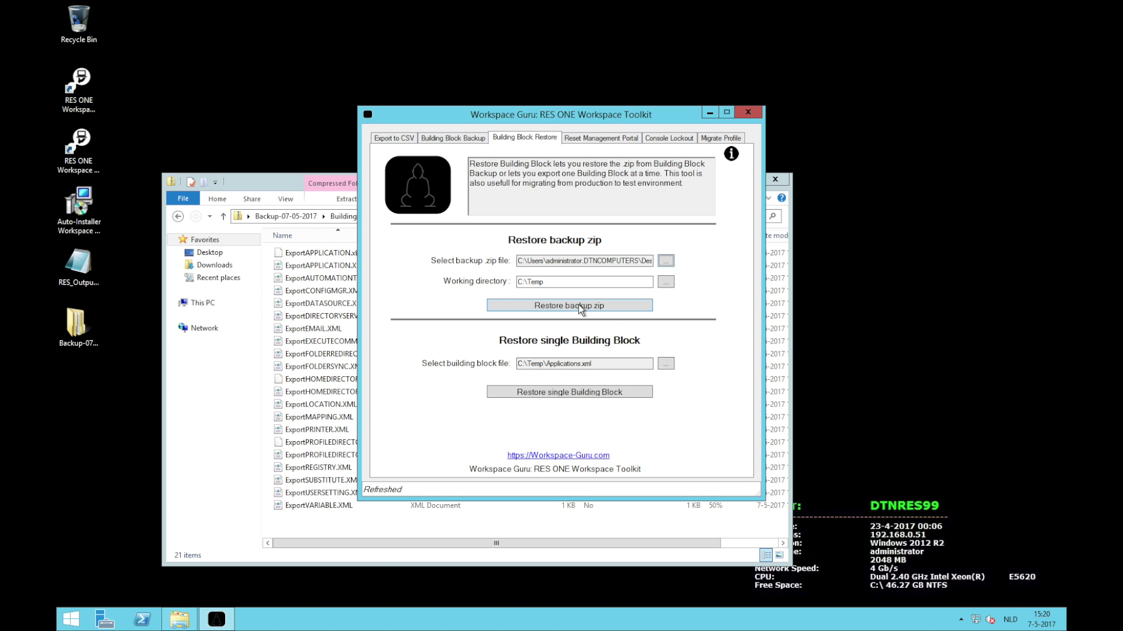
- Restore all building blocks from the zip, confirming the overwrite of workspace settings
left_click(571, 282)
left_click(577, 307)
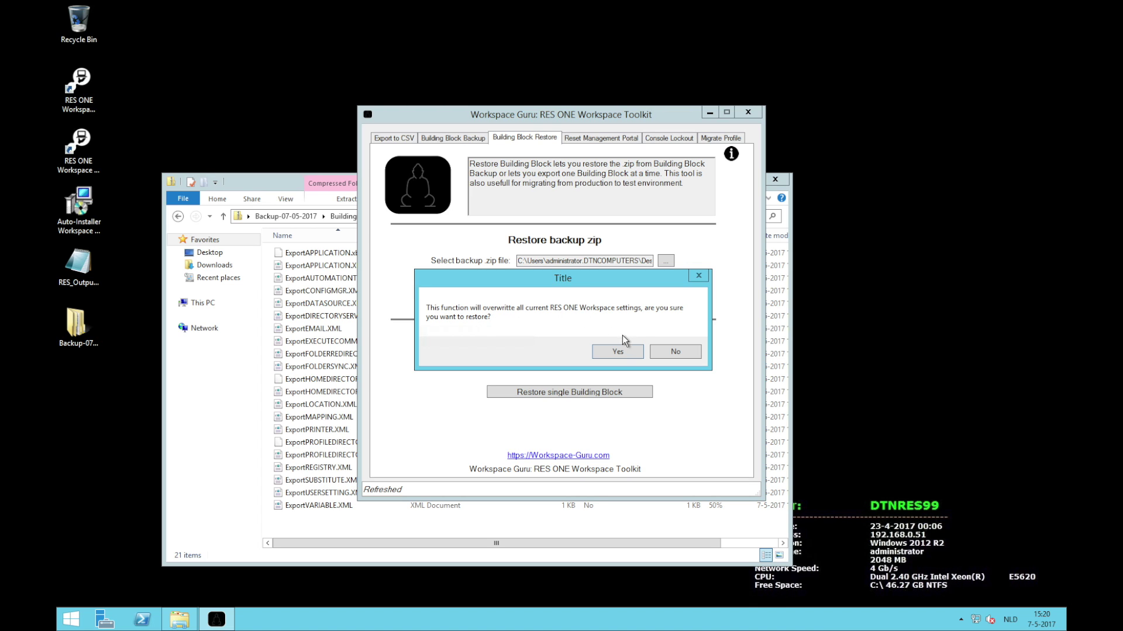
left_click(633, 349)
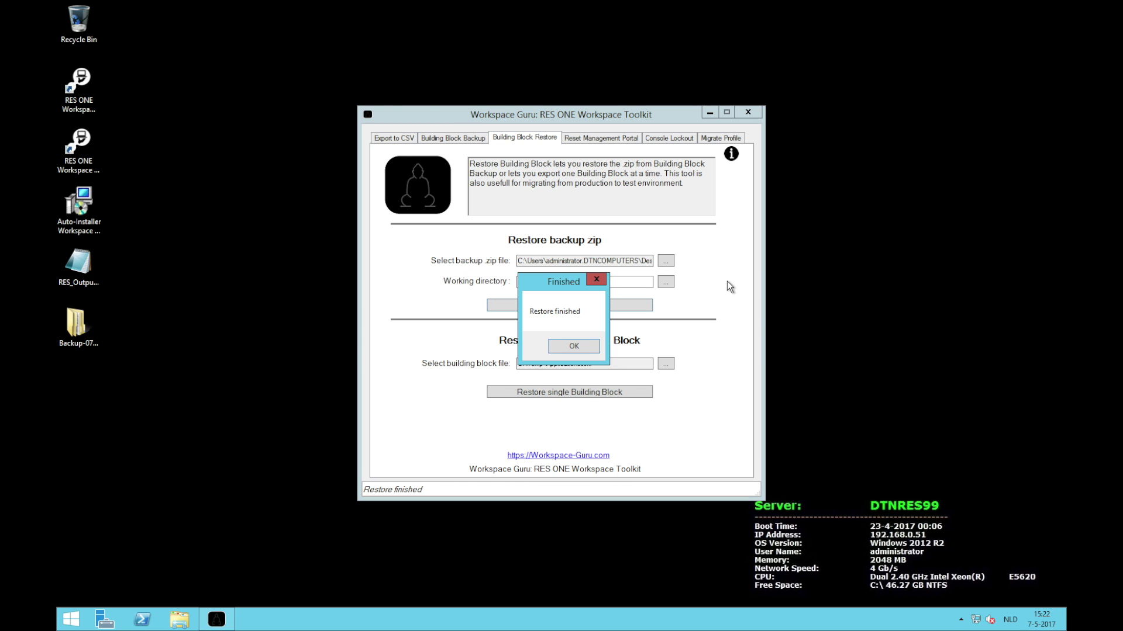
left_click(574, 346)
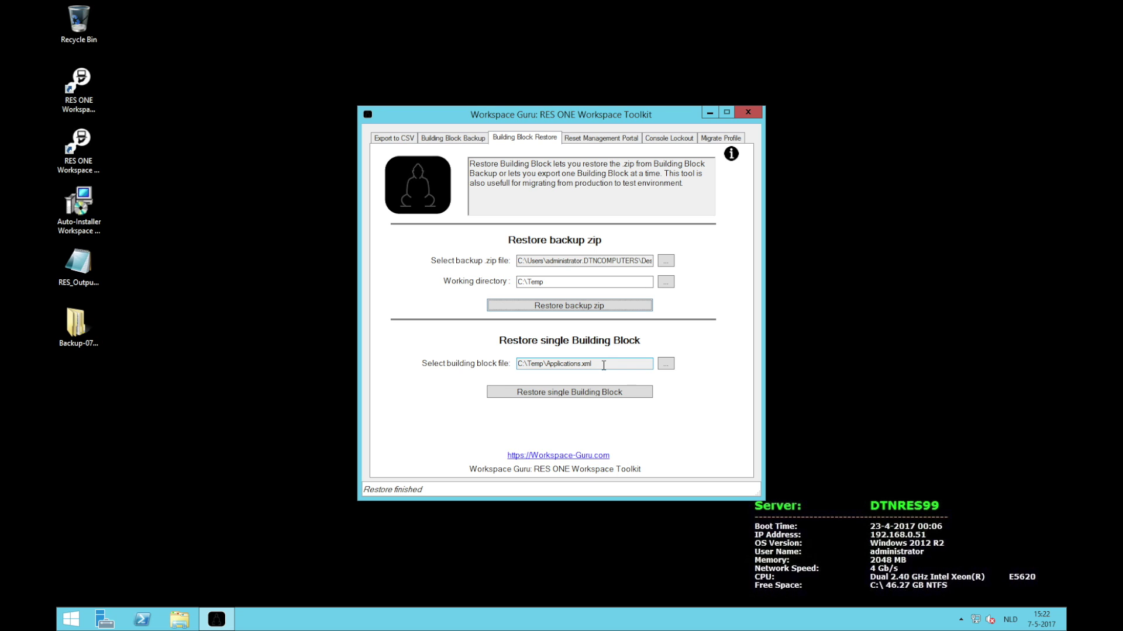
- View the Reset Management Portal page, then the Console Lockout page
left_click(577, 141)
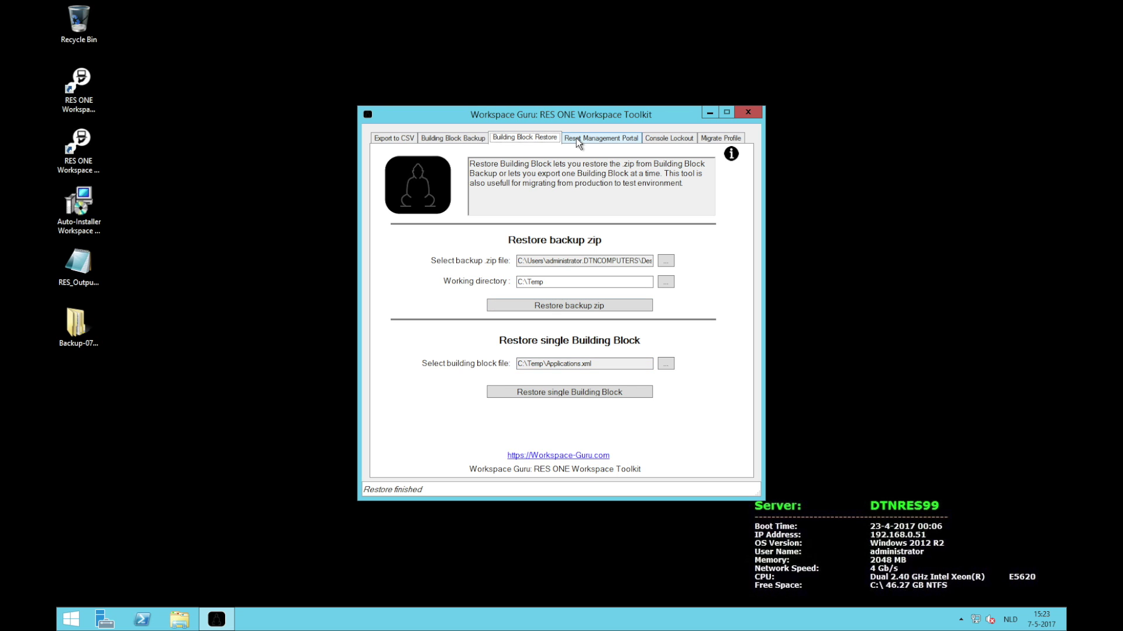
left_click(577, 138)
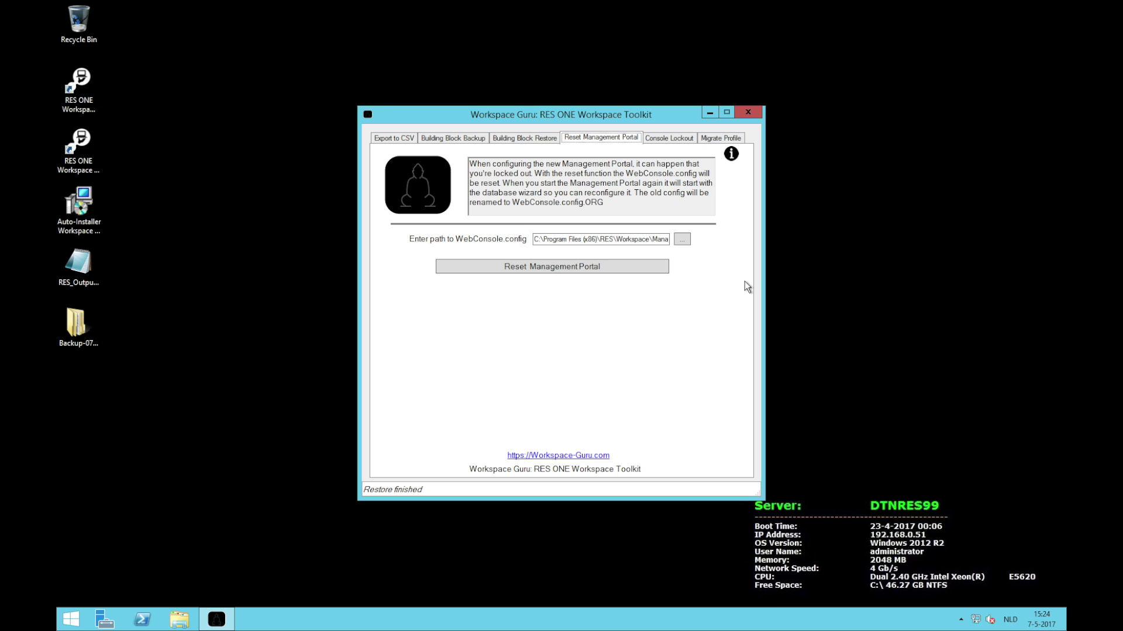
left_click(668, 138)
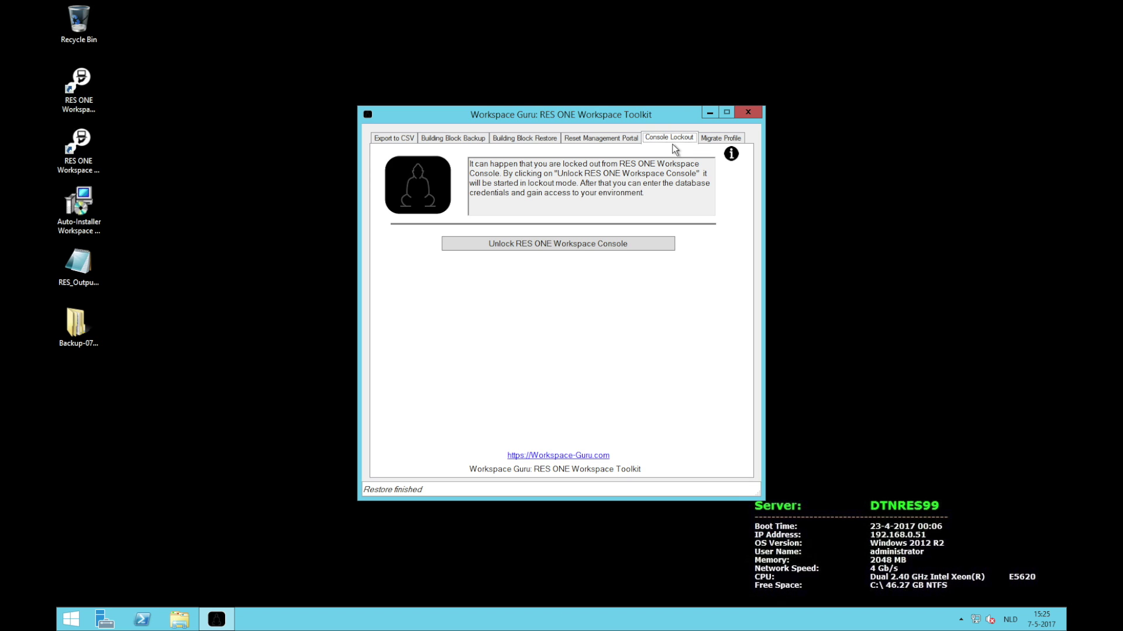
- Start the RES ONE Workspace Console in lockout mode, acknowledge the role message, then close it
left_click(615, 244)
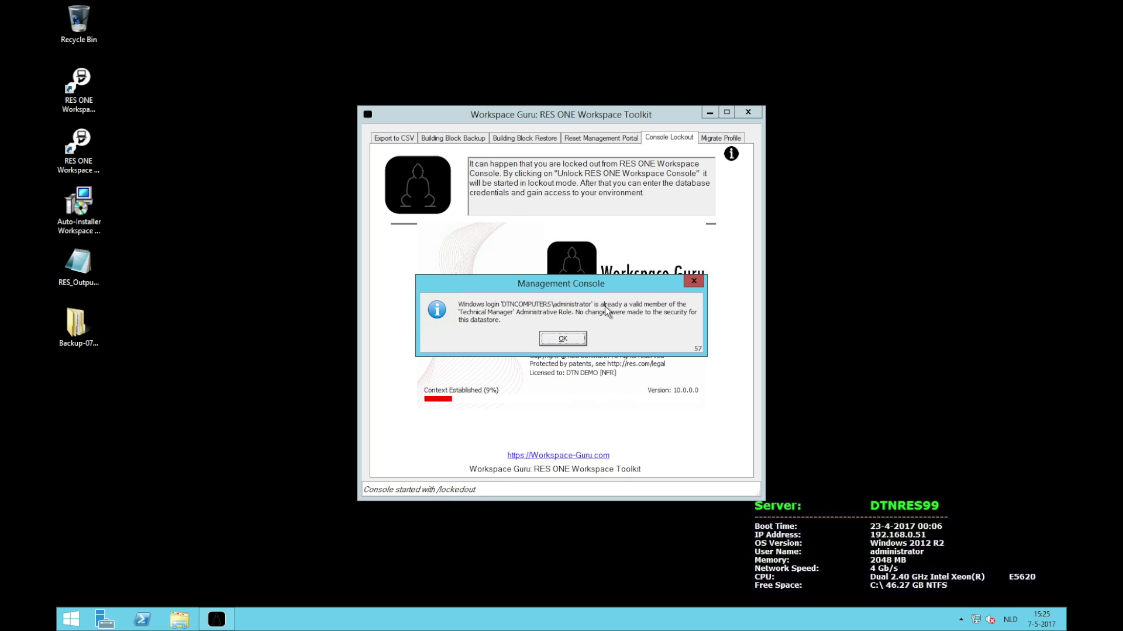
left_click(554, 341)
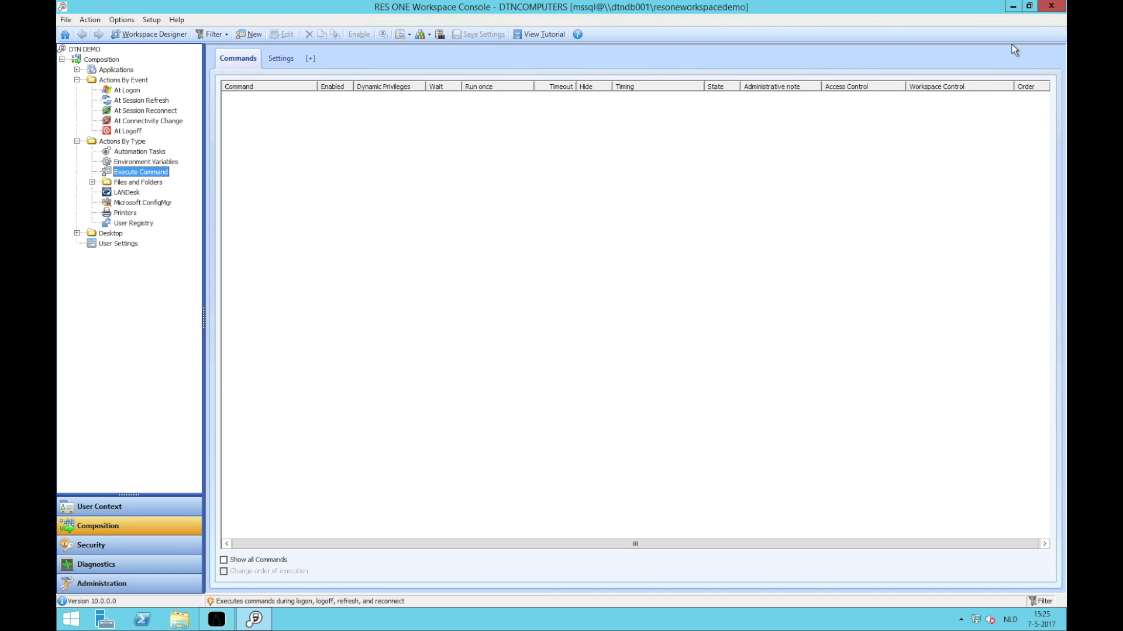
left_click(1050, 7)
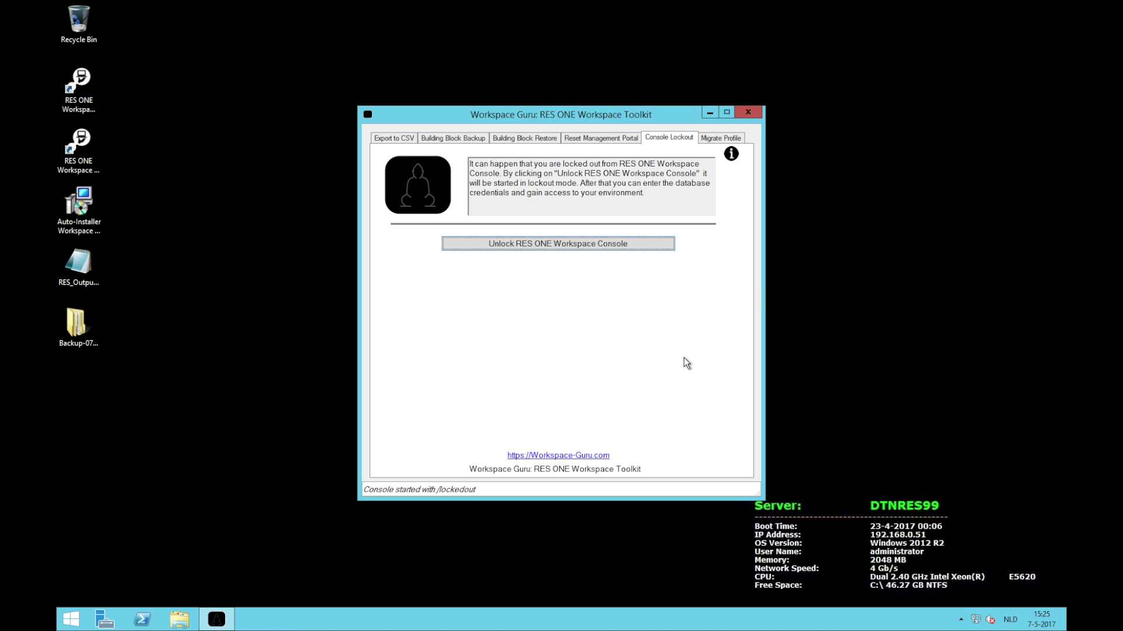
left_click(731, 139)
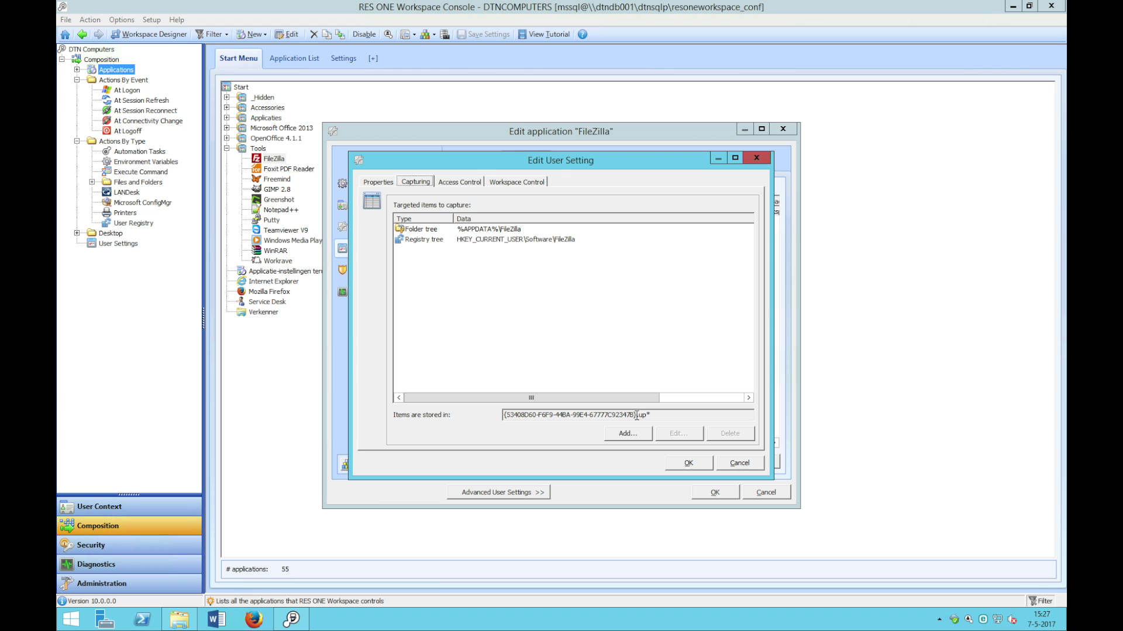
- Copy FileZilla's old storage GUID into both the Old UPF and Old UPR GUID fields
left_click_drag(637, 416, 484, 415)
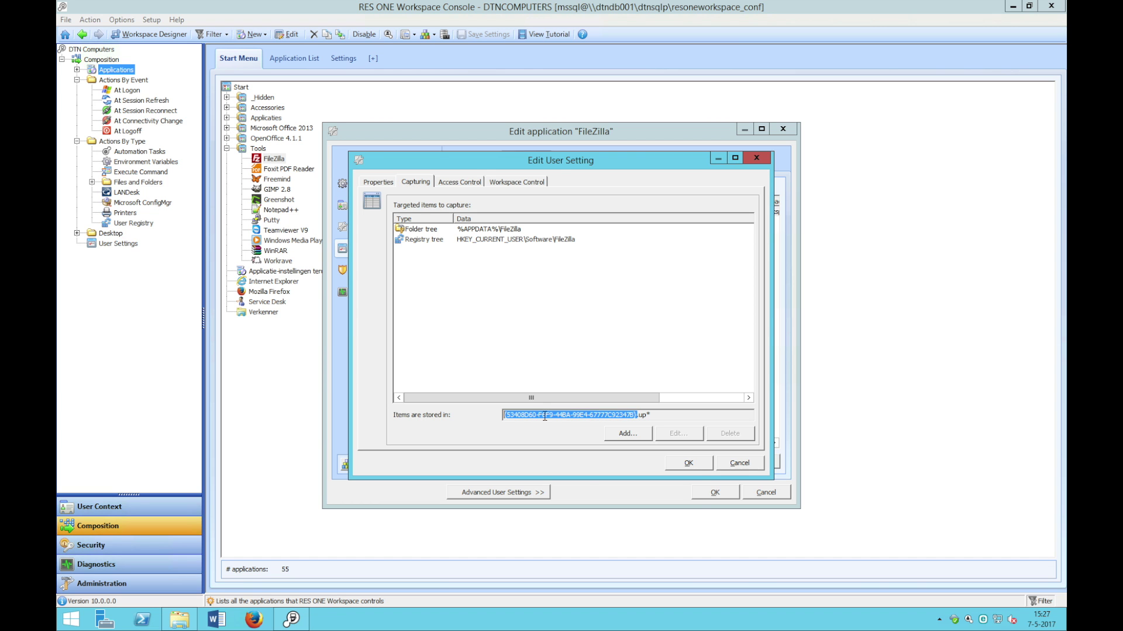
right_click(546, 415)
left_click(584, 450)
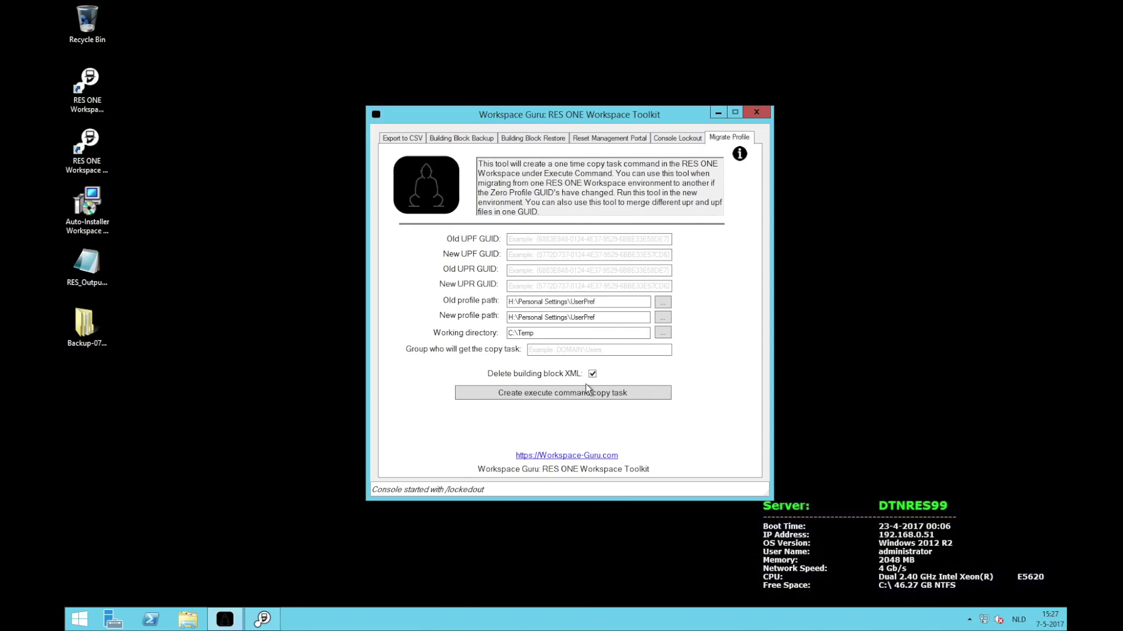
left_click(523, 240)
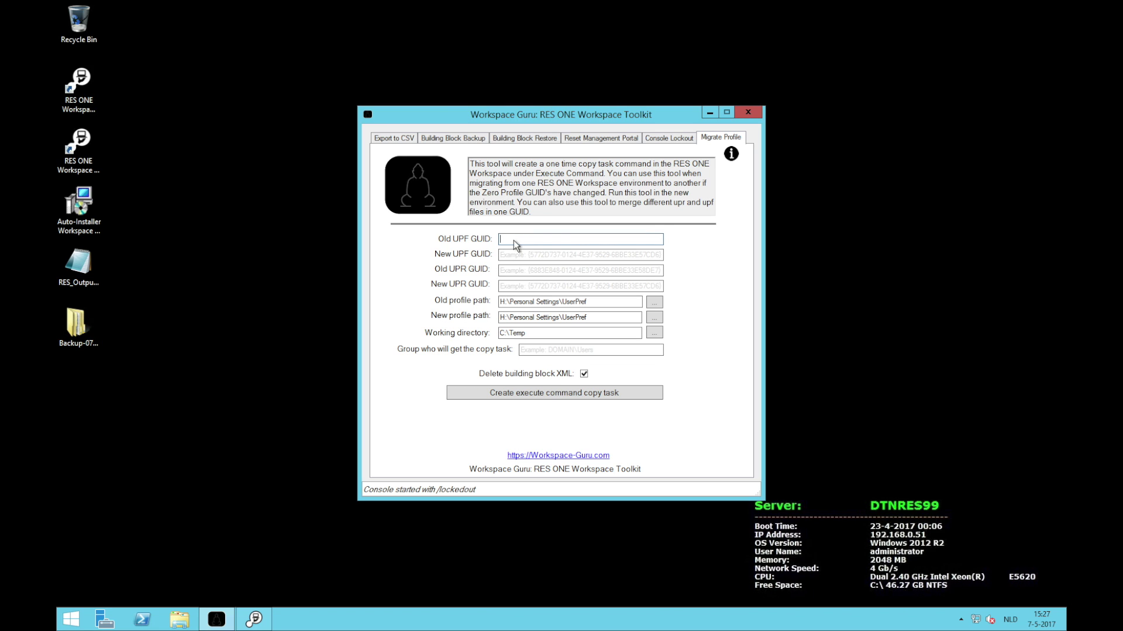
key("ctrl+v")
left_click(527, 272)
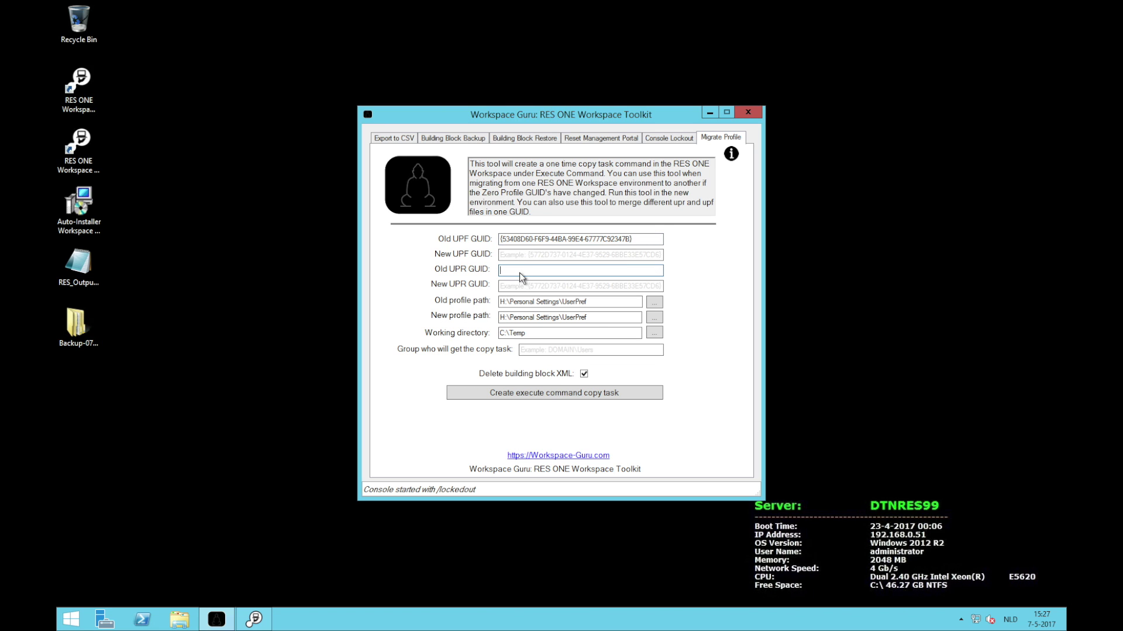
key("ctrl+v")
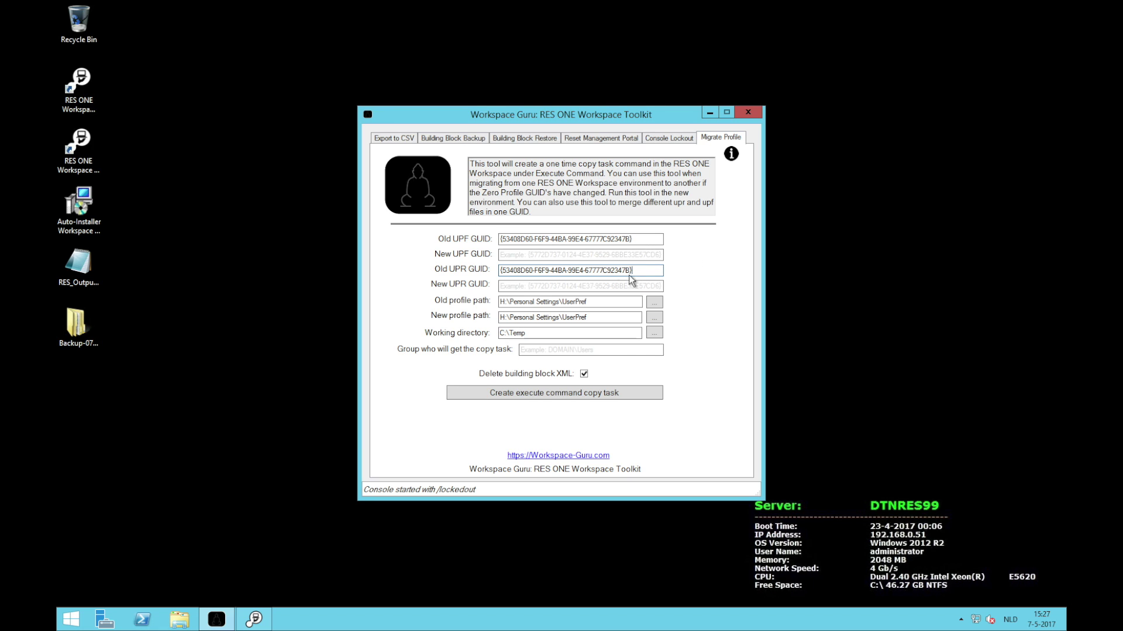
left_click(258, 624)
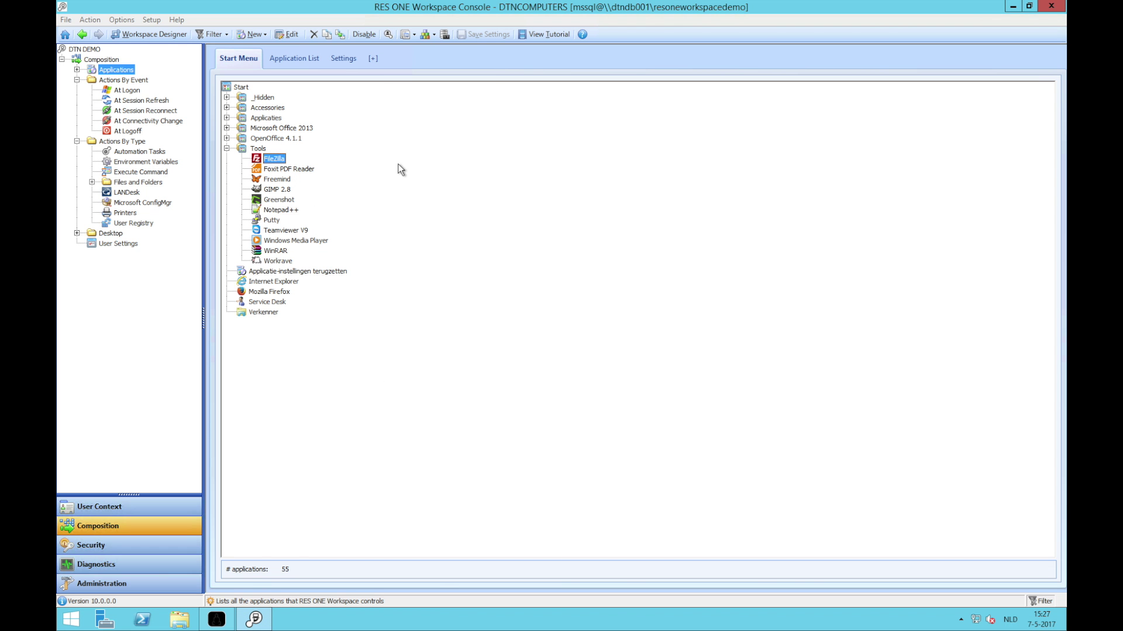
- Copy the new storage GUID from FileZilla's captured user setting
double_click(351, 163)
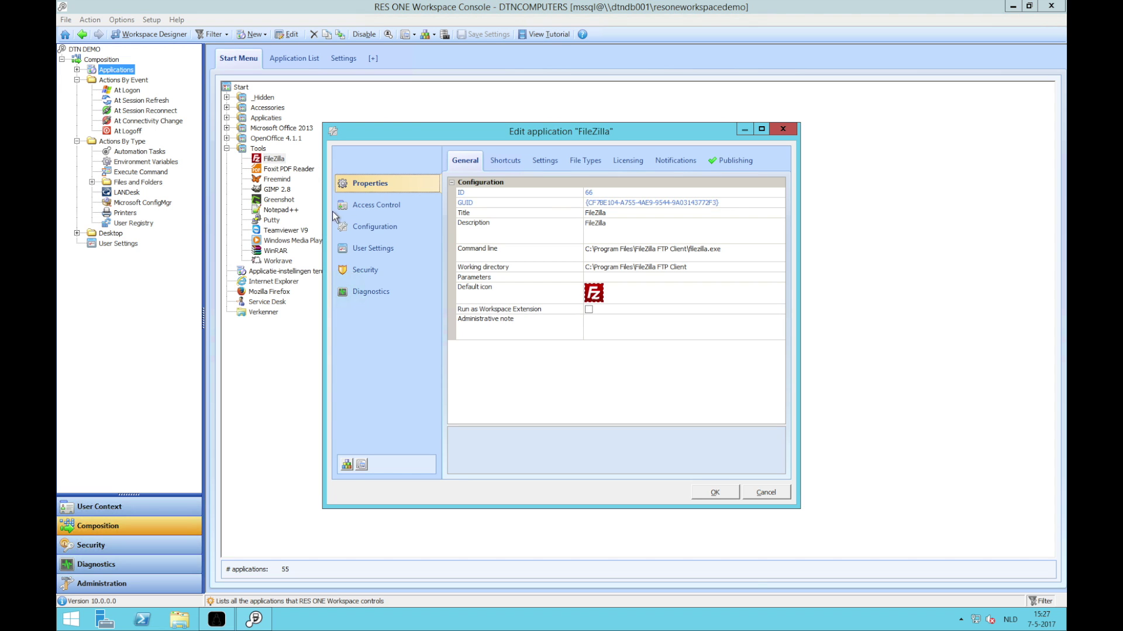
left_click(388, 204)
left_click(387, 247)
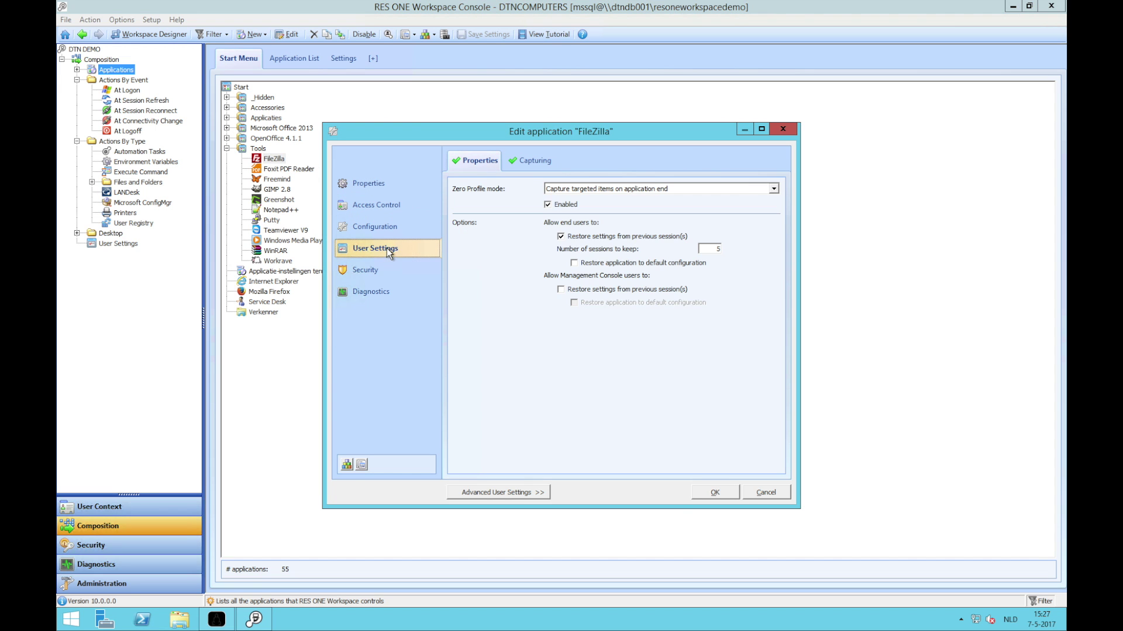
left_click(541, 163)
double_click(512, 213)
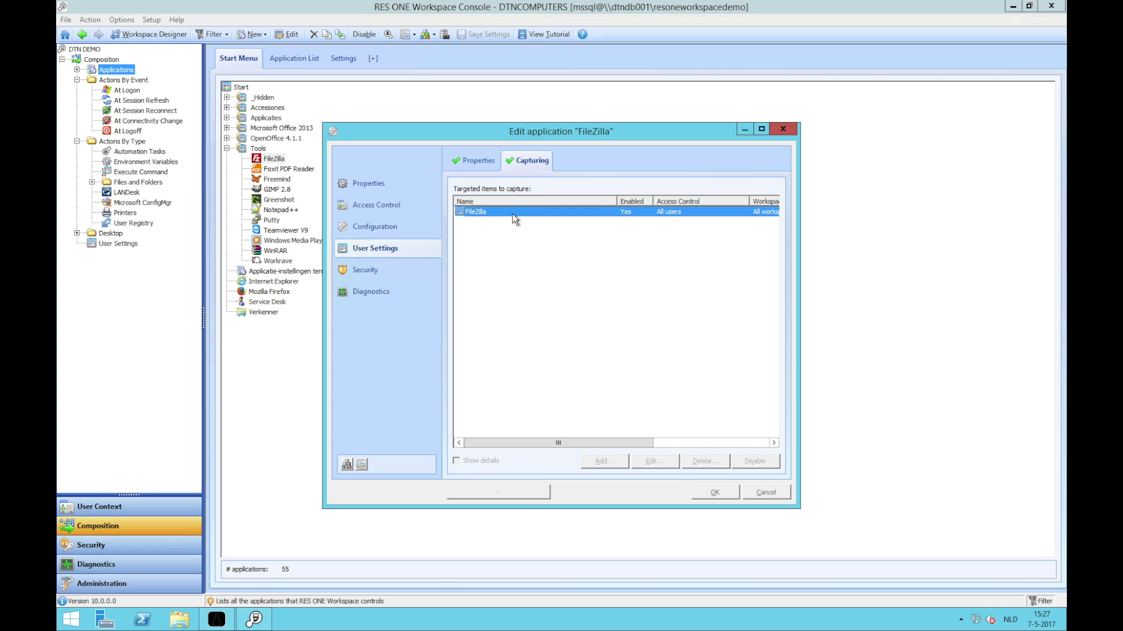
left_click(415, 182)
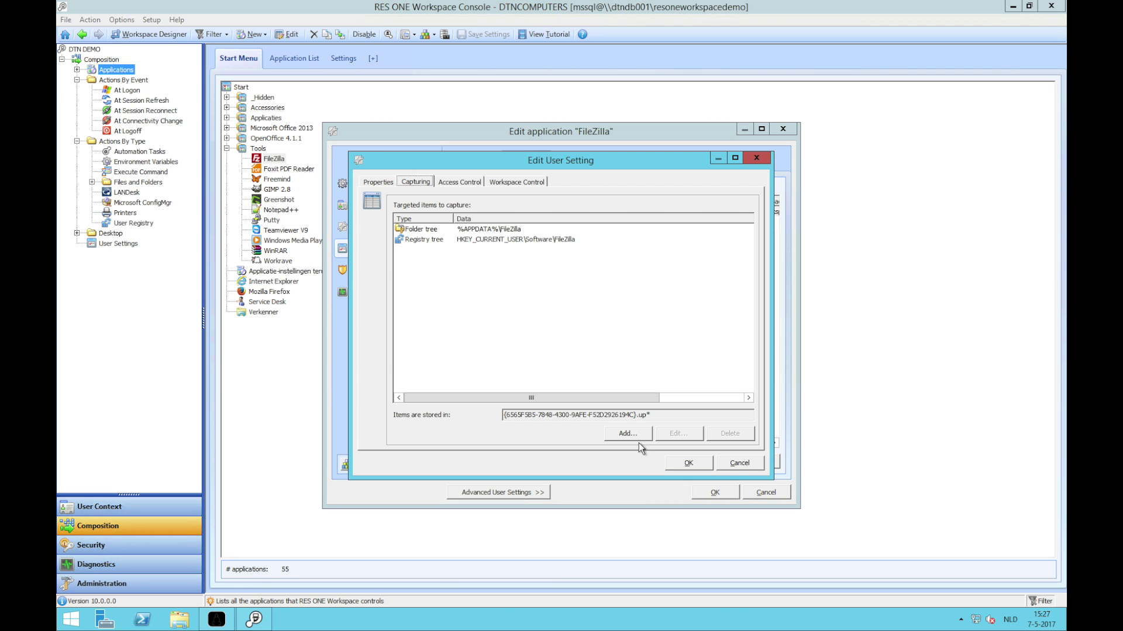
left_click_drag(637, 415, 502, 415)
right_click(543, 418)
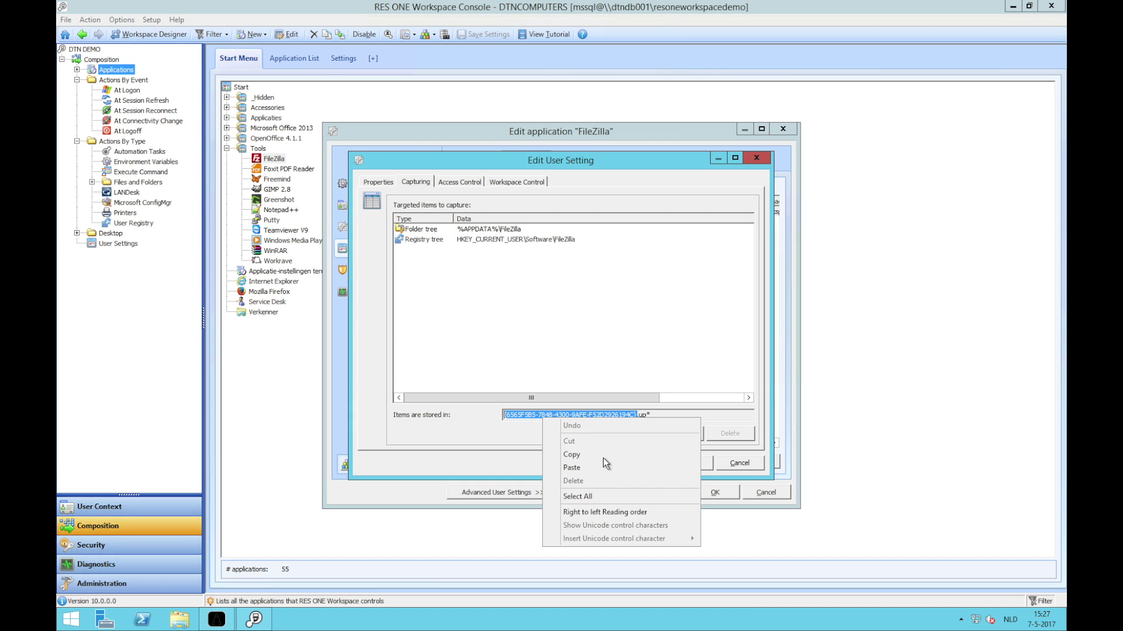
left_click(598, 457)
- Close the FileZilla dialogs and paste the new GUID into New UPF GUID and New UPR GUID
left_click(688, 463)
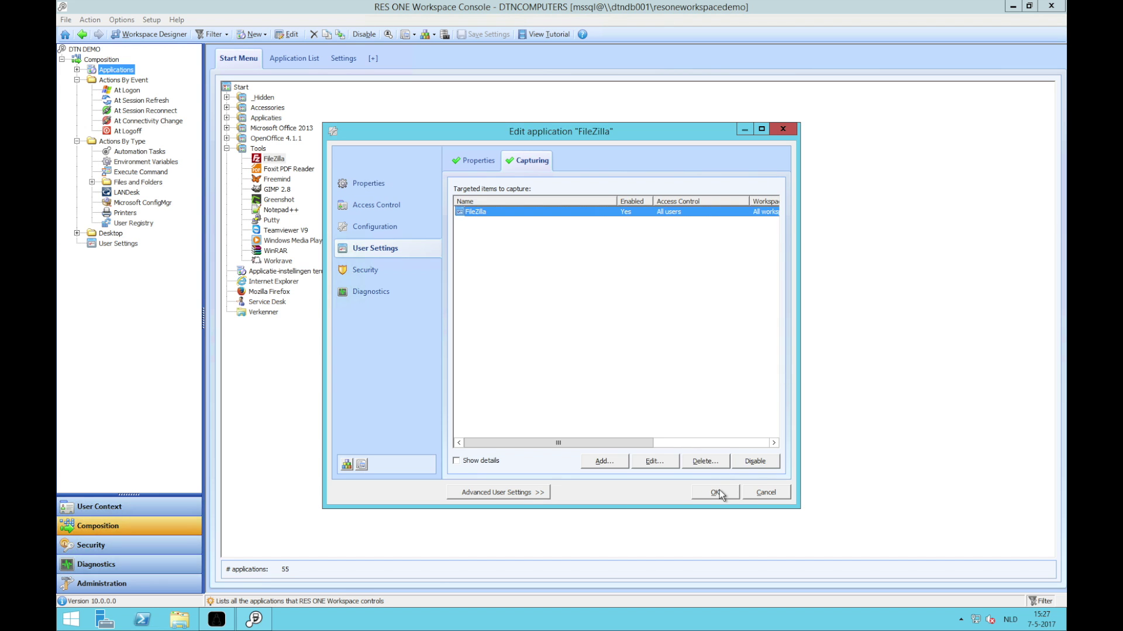
left_click(715, 492)
left_click(217, 621)
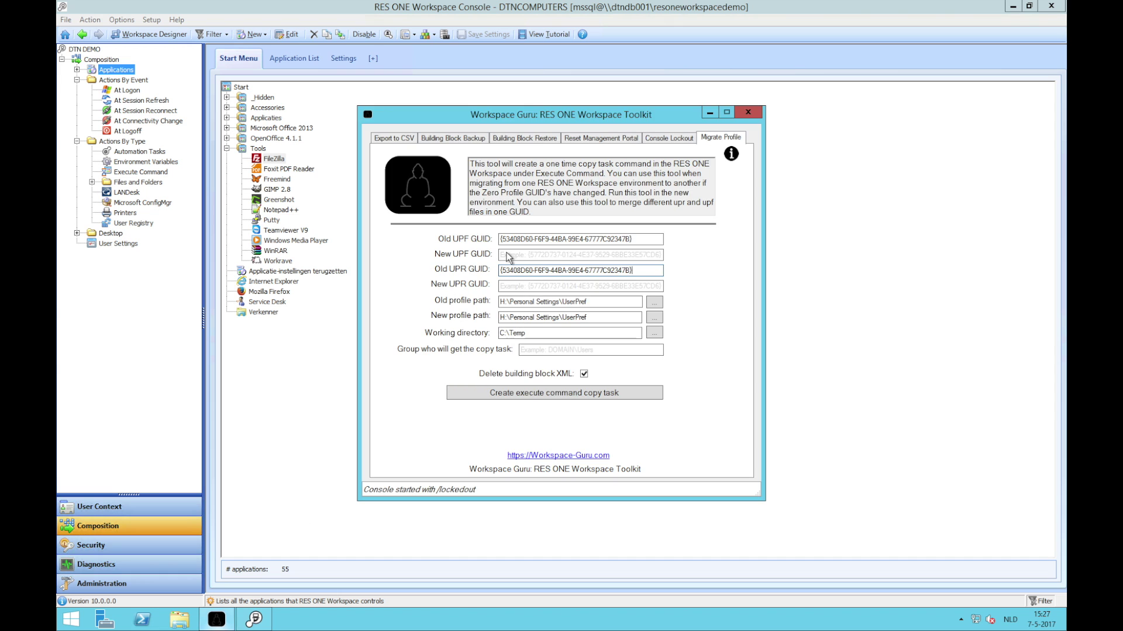
left_click(511, 254)
key("ctrl+v")
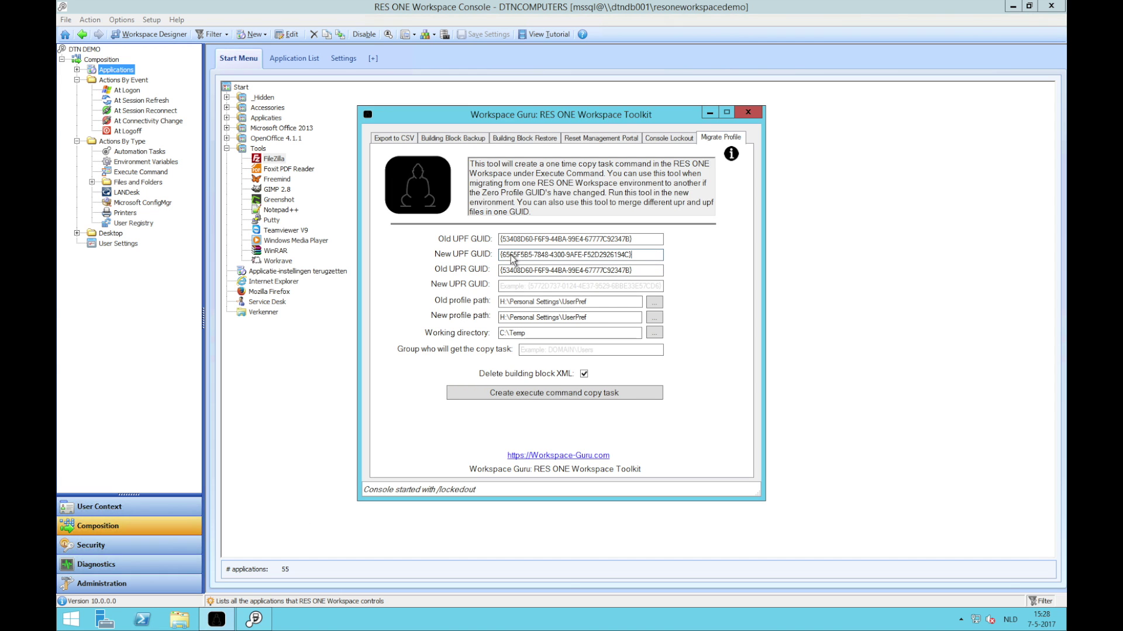
left_click(508, 287)
key("ctrl+v")
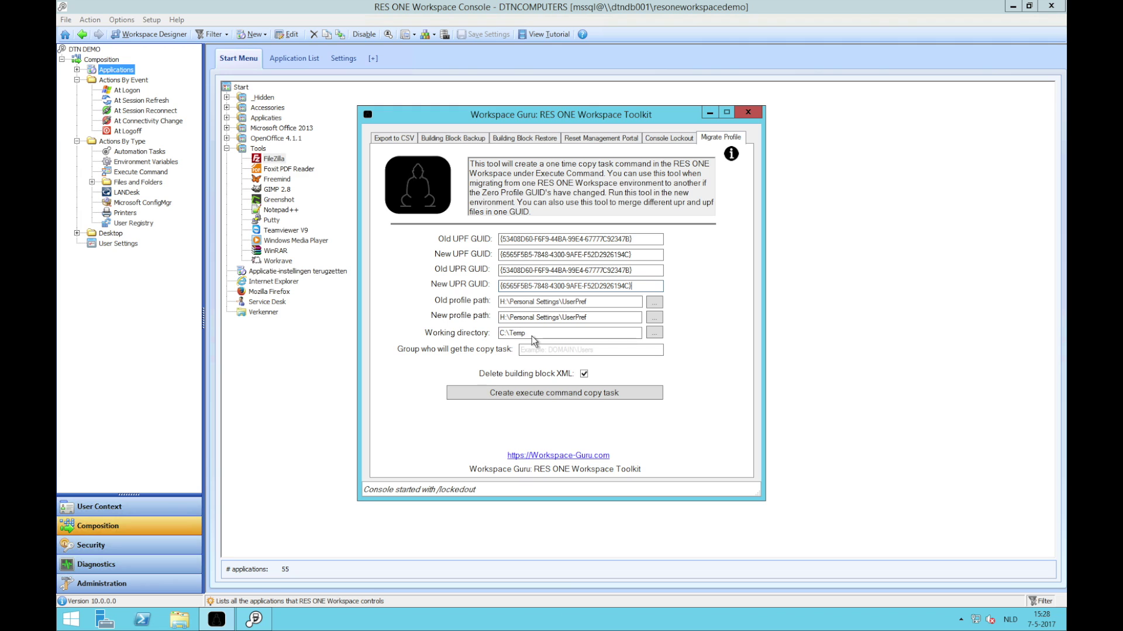
left_click(561, 350)
- Enter group DTNCOMPUTERS\sec_dtn, then create and acknowledge the execute command copy task
type("DTNCOMPUTERS\\")
type("sec_dtn")
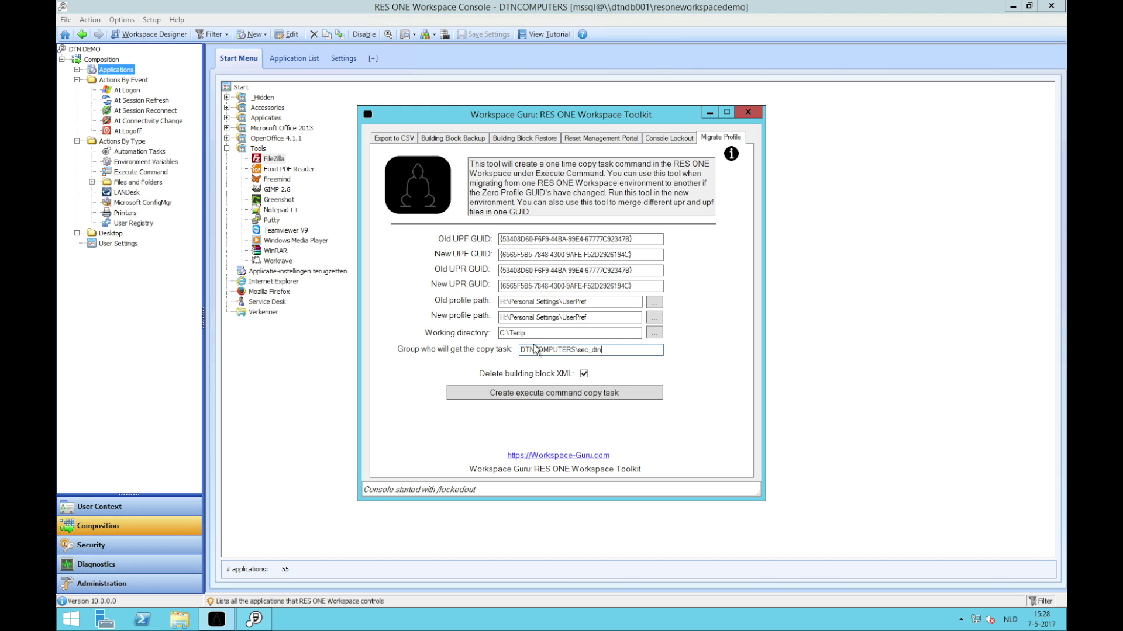
left_click(595, 394)
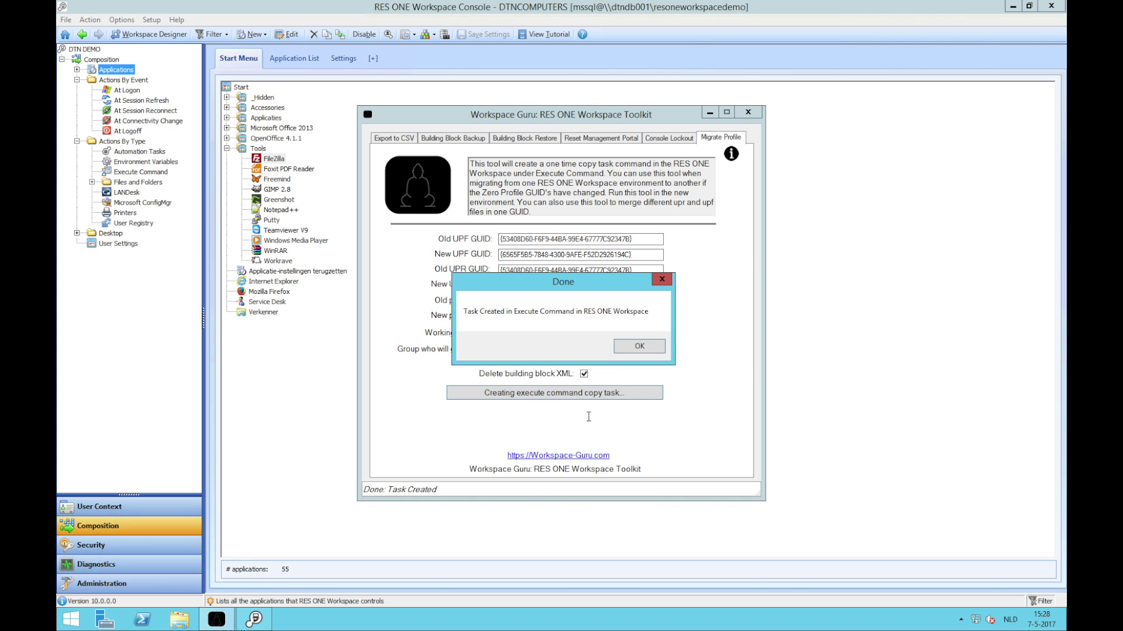
left_click(647, 347)
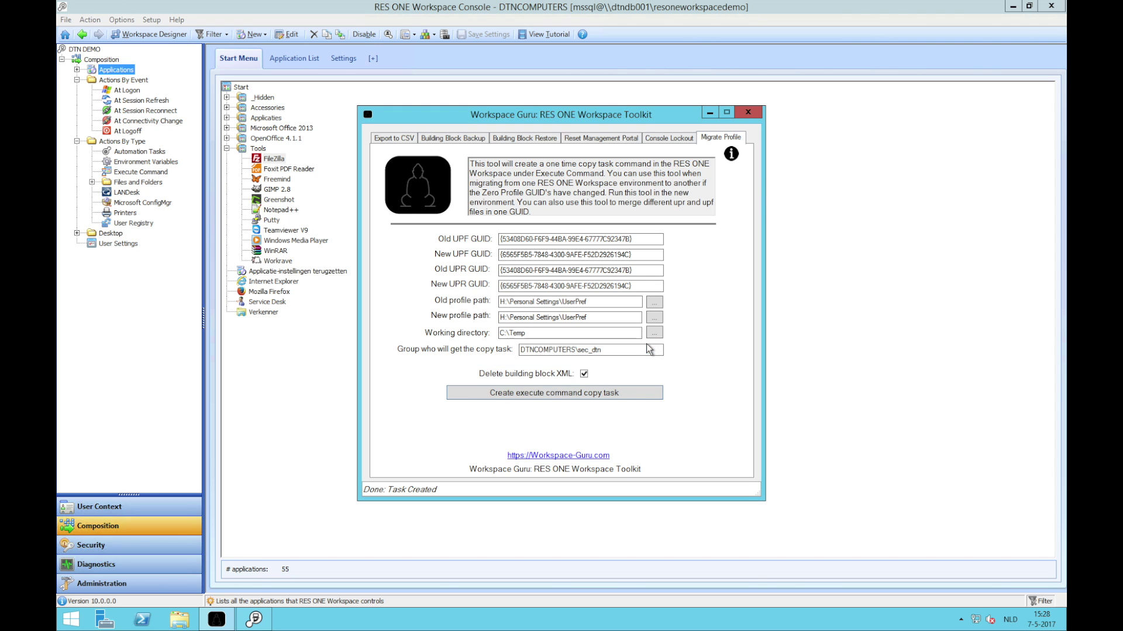
left_click(818, 185)
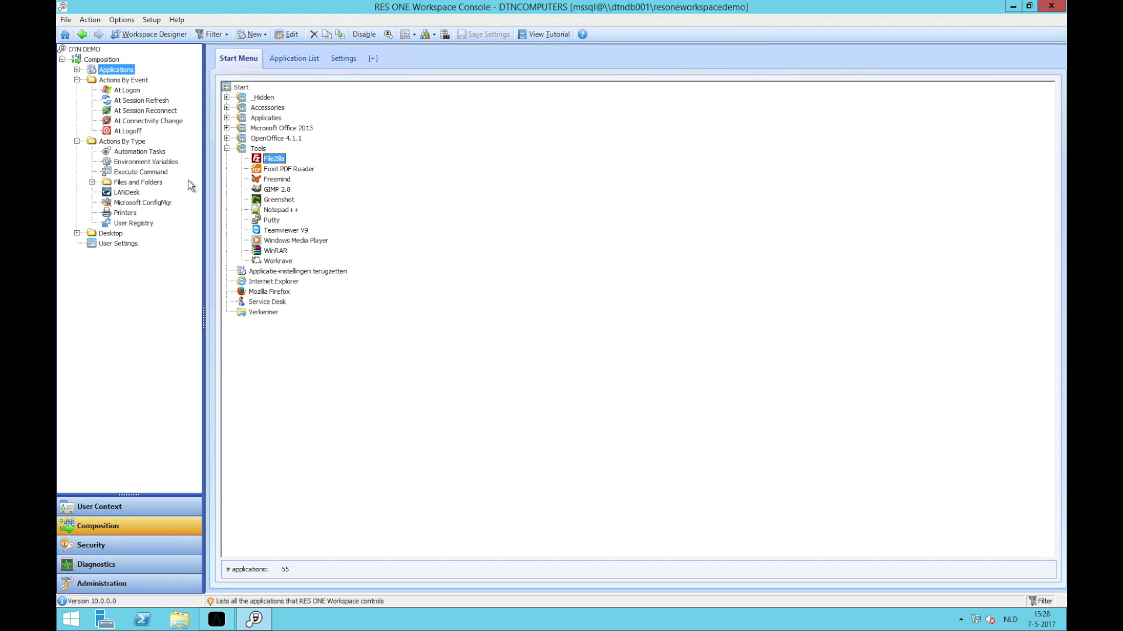
left_click(140, 172)
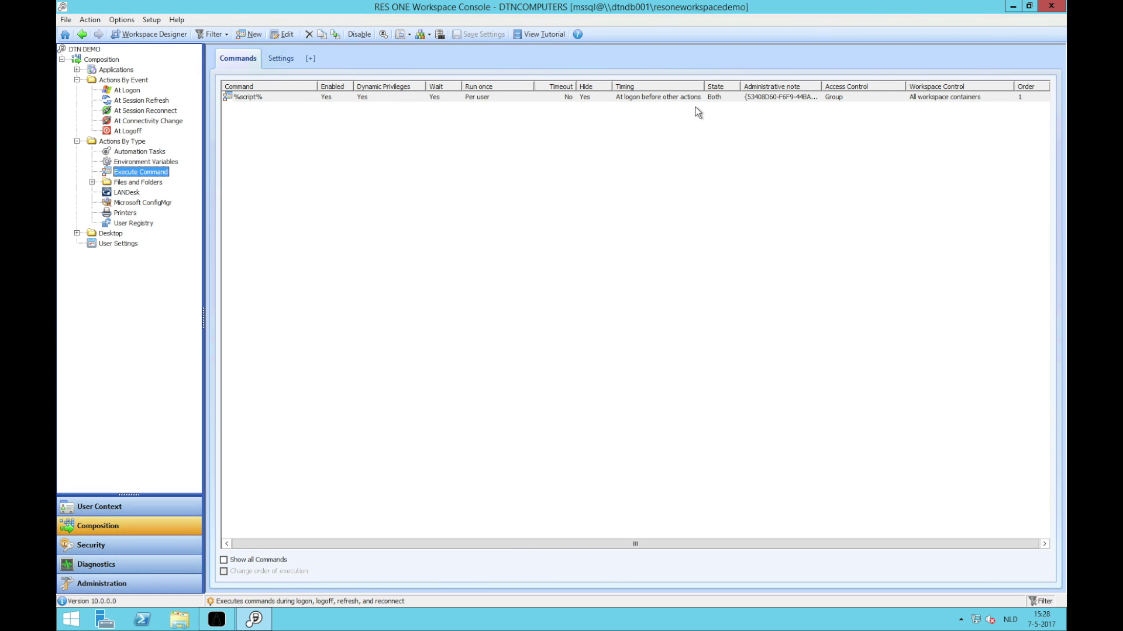
- Review the new %script% command's copy script lines, then close the command dialog
double_click(246, 95)
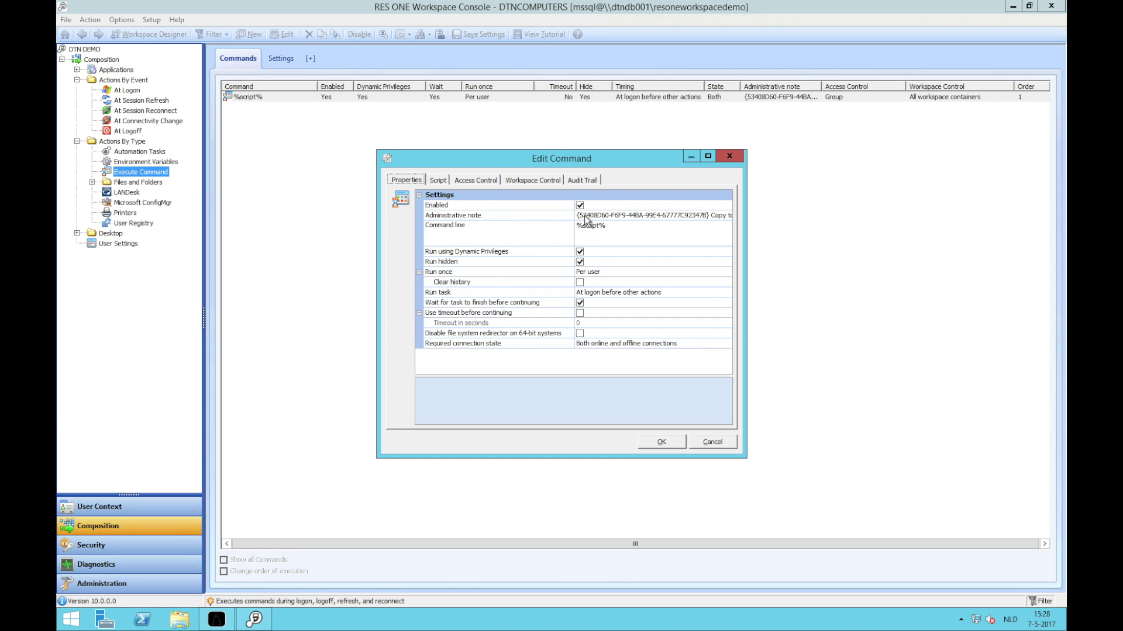
left_click(438, 180)
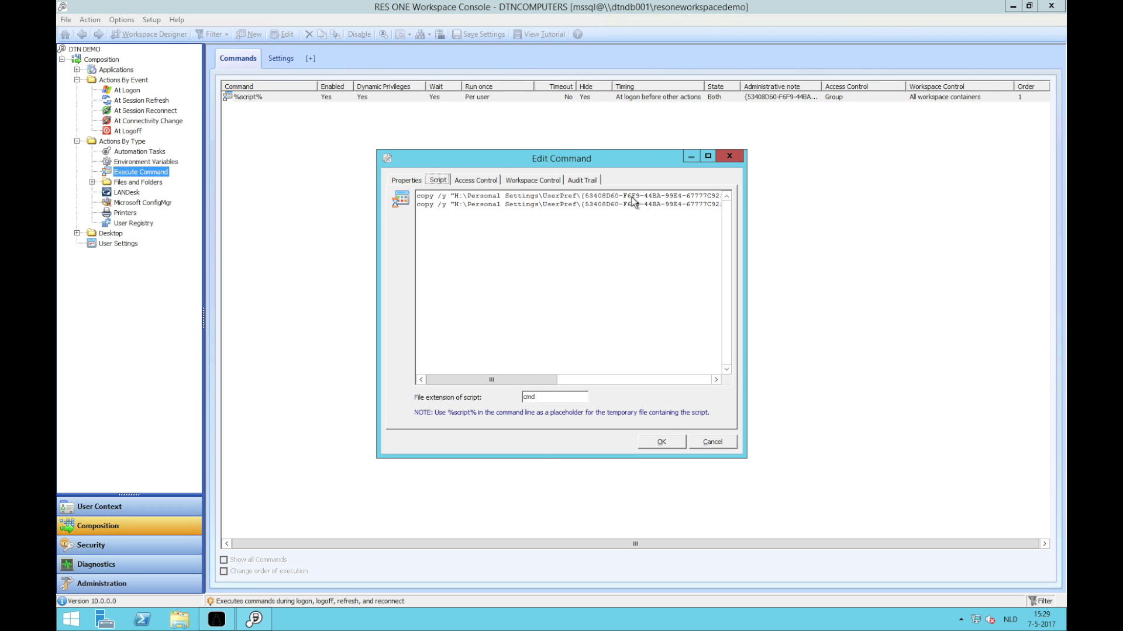
left_click_drag(513, 196, 637, 198)
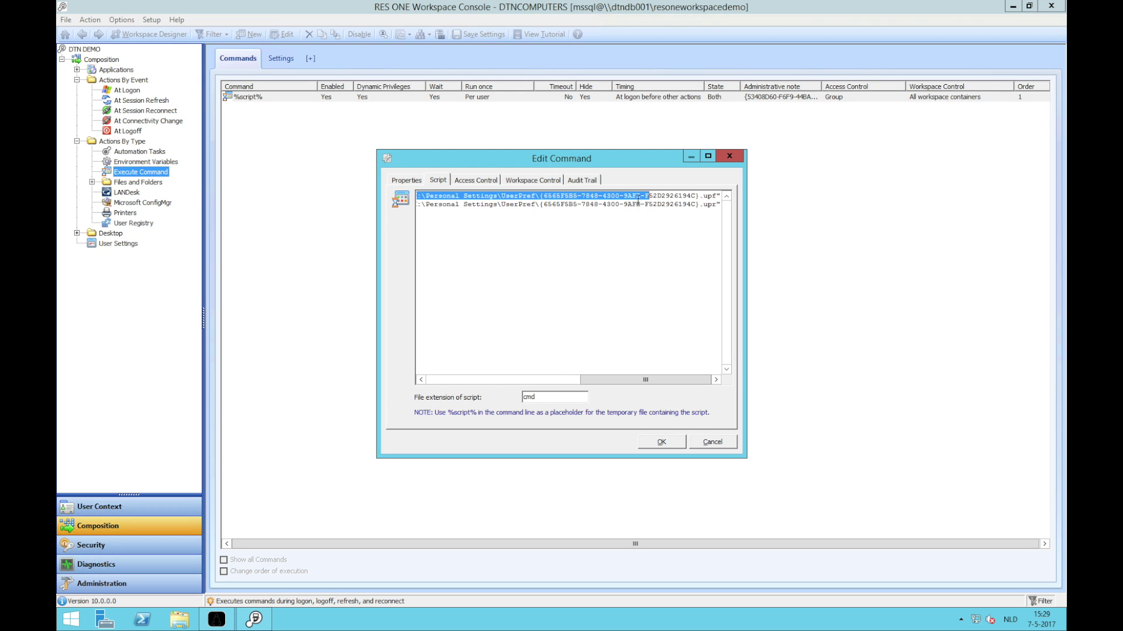
left_click(636, 198)
left_click_drag(629, 377, 518, 378)
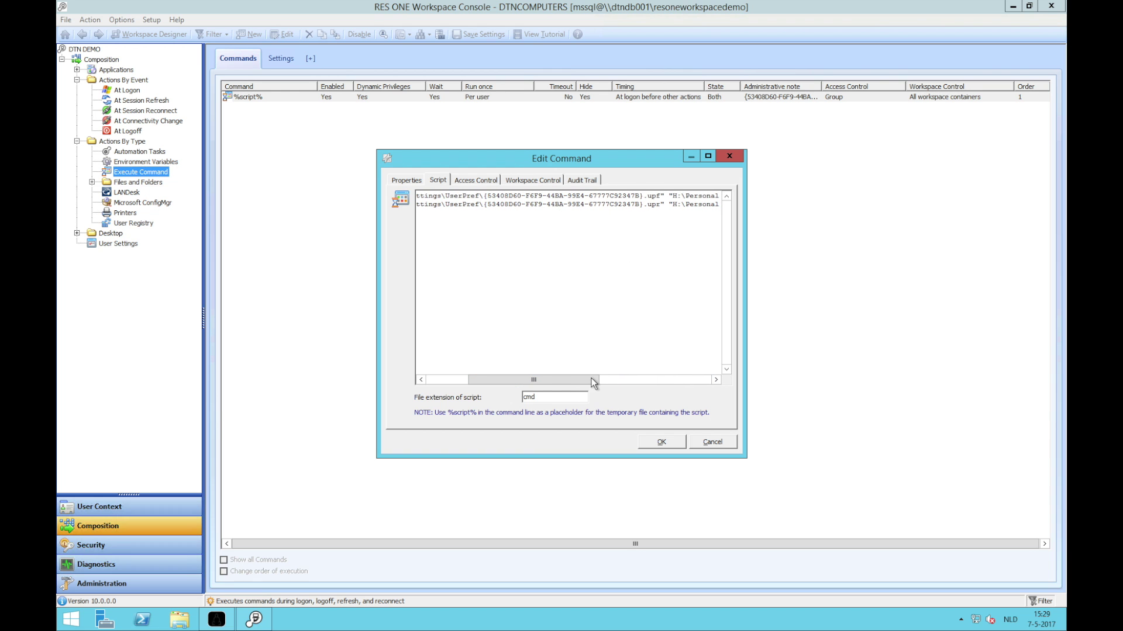
left_click_drag(592, 378, 703, 377)
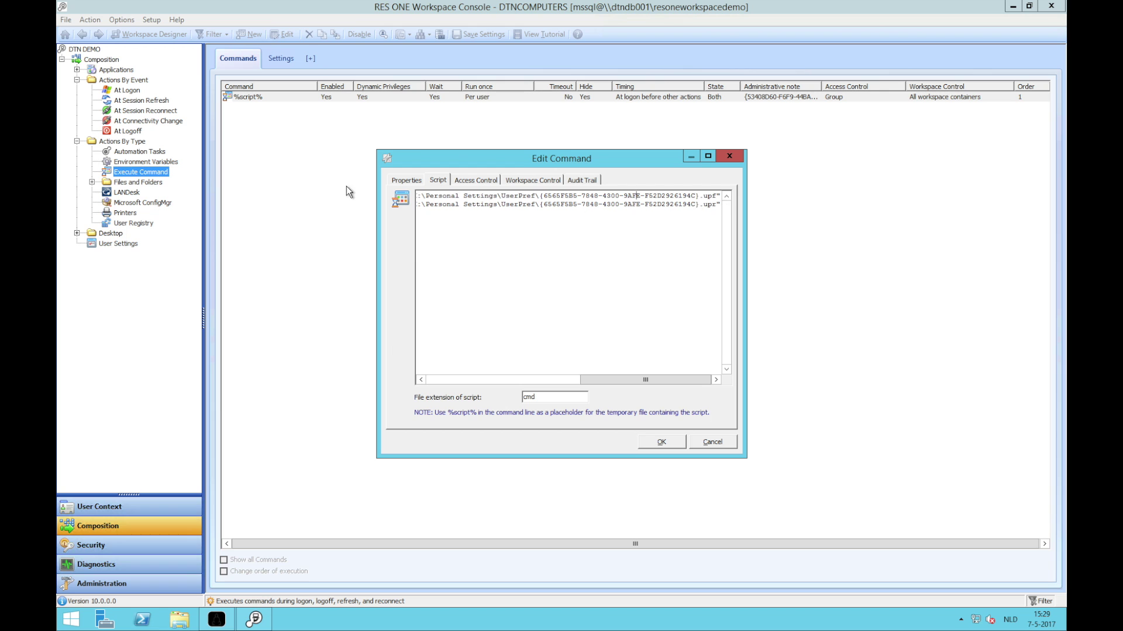
left_click(409, 180)
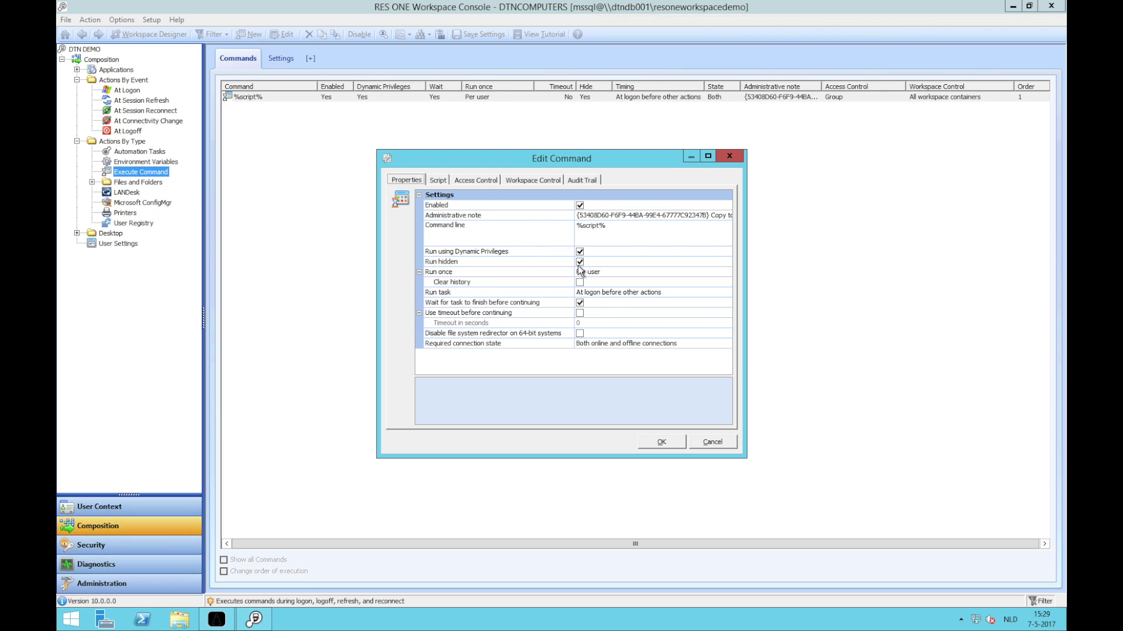
left_click(660, 442)
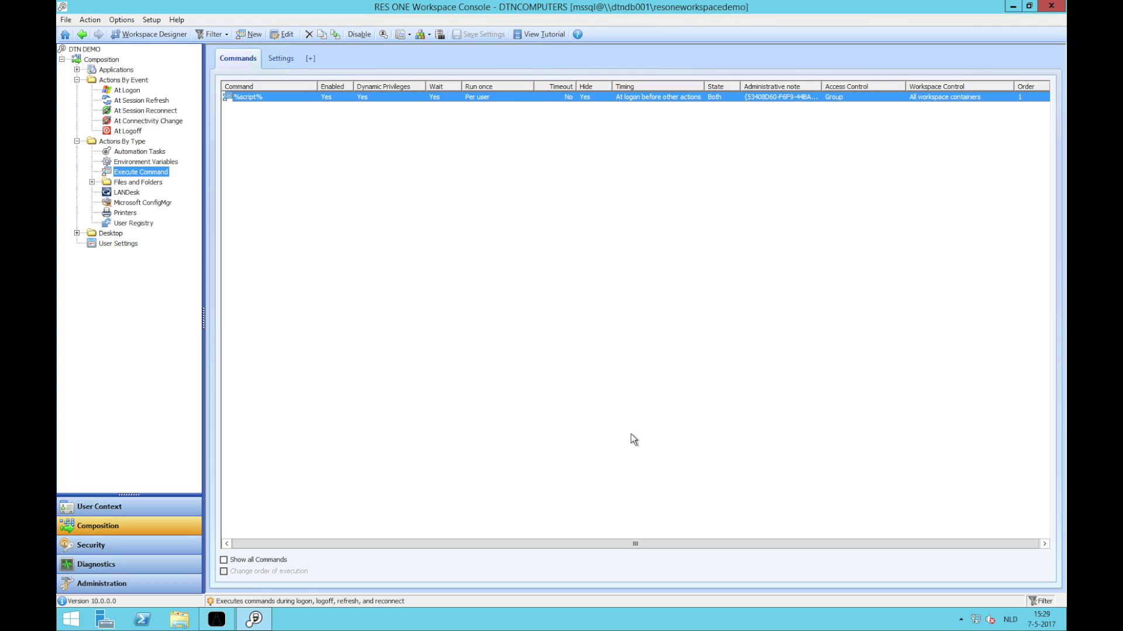
left_click(229, 622)
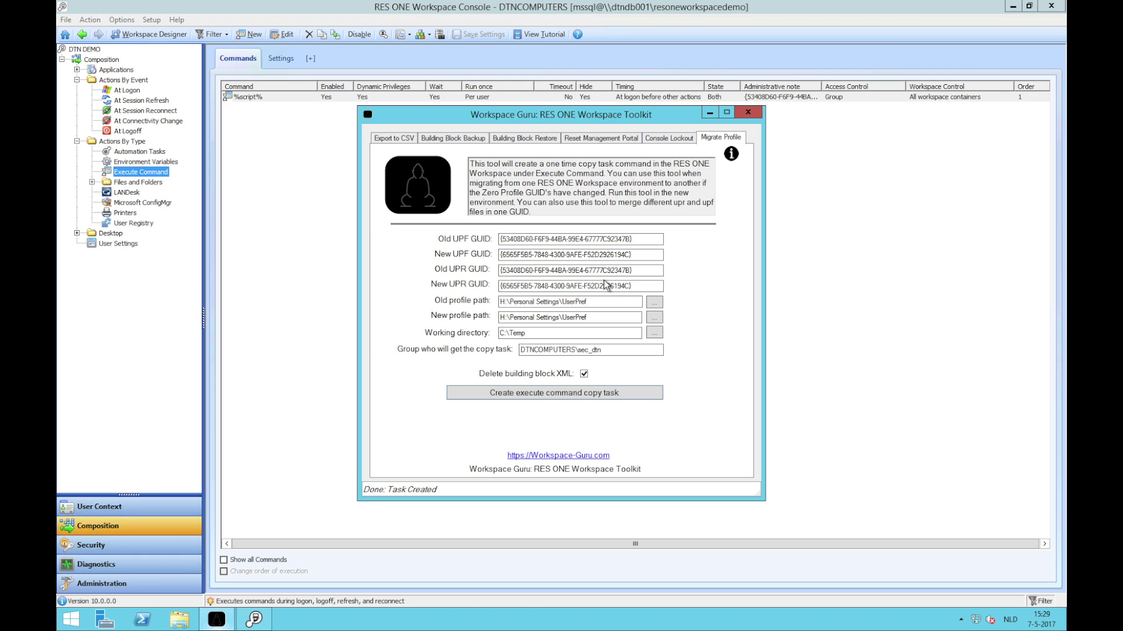
- Select the storage GUID {FEFA7770-B20D-486C-87D7-F1594F1F38EB} of the Global Internet Explorer 11 user setting
left_click(128, 246)
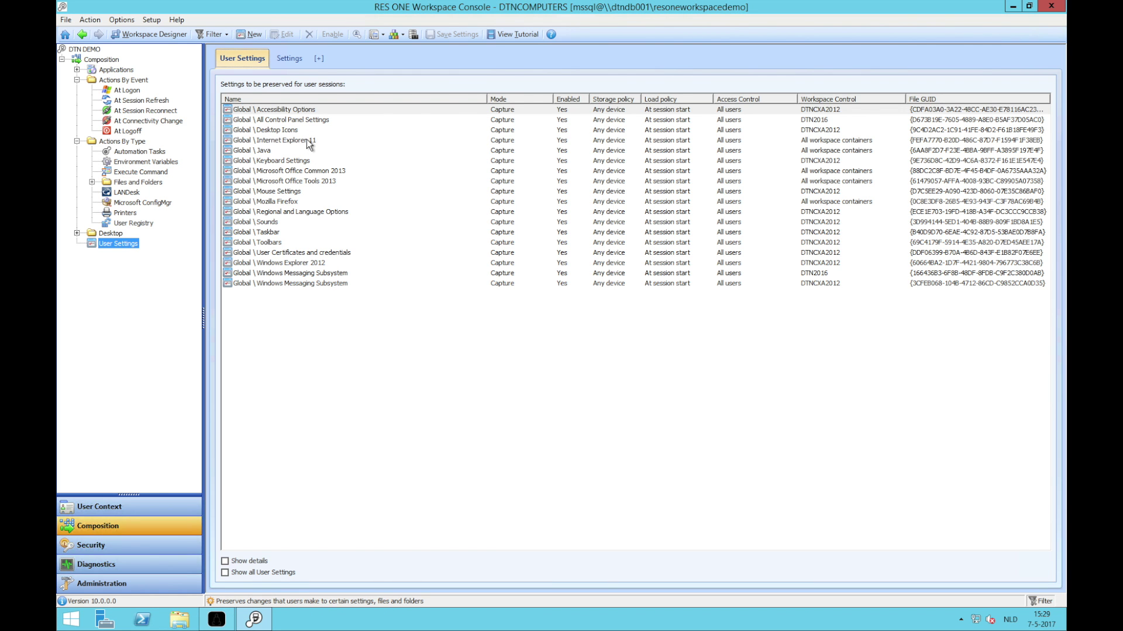
left_click(309, 143)
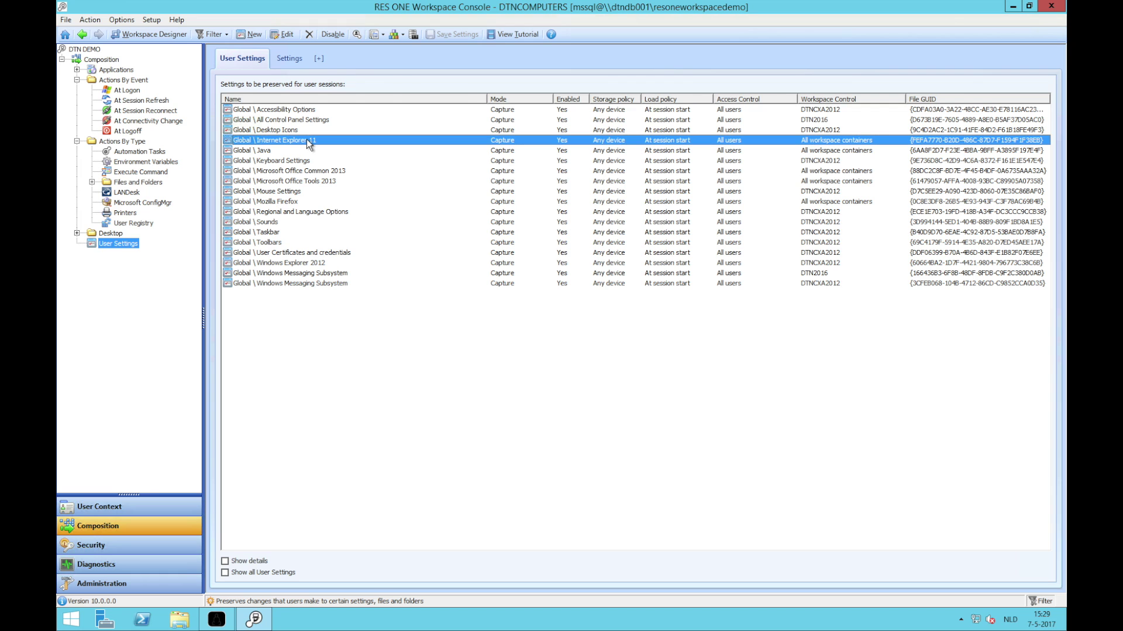
double_click(309, 142)
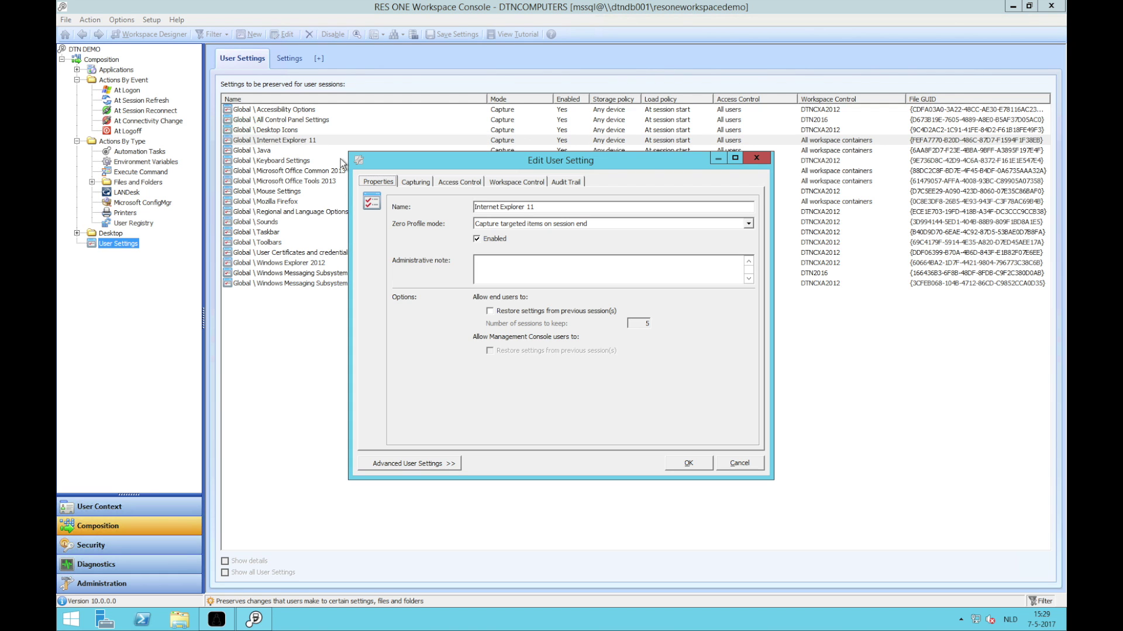
left_click(415, 181)
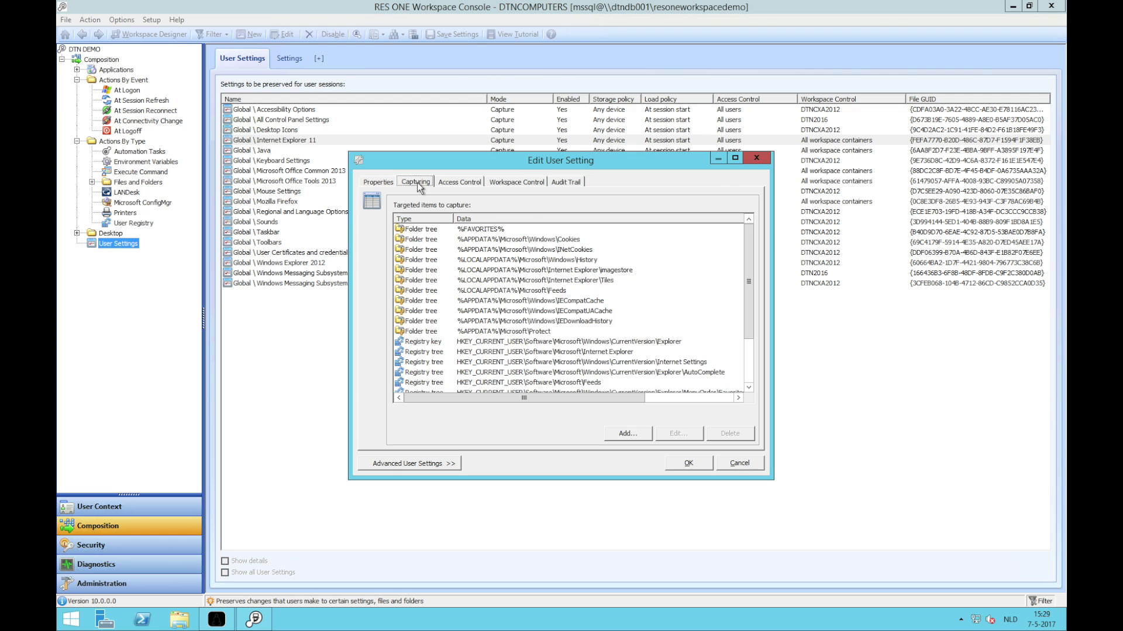
left_click(421, 464)
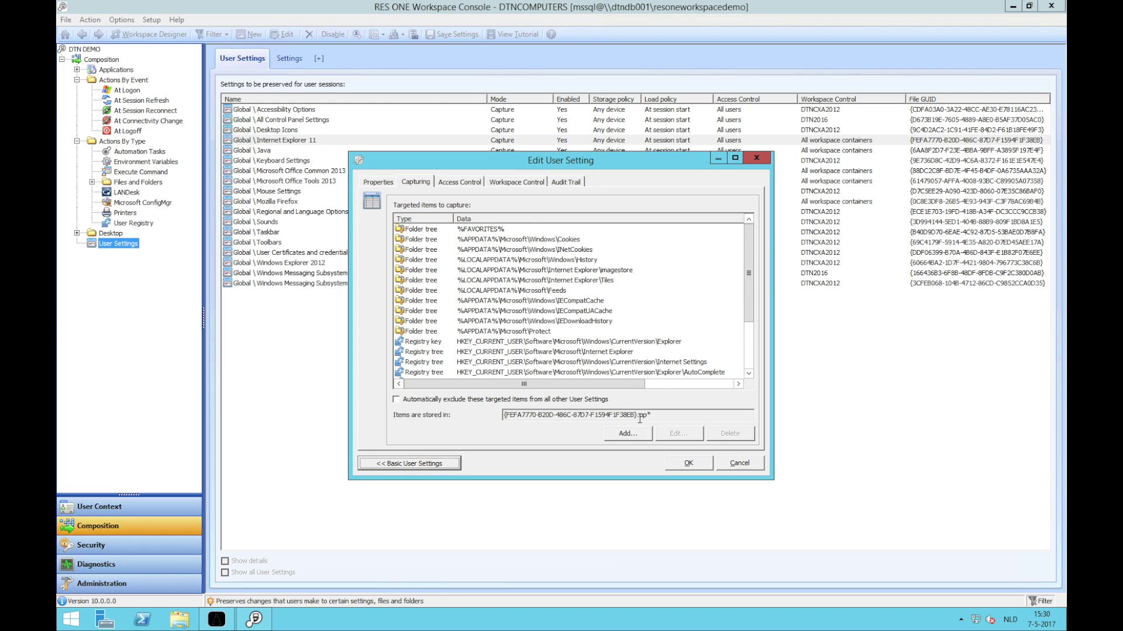
left_click_drag(638, 416, 487, 421)
key("ctrl+c")
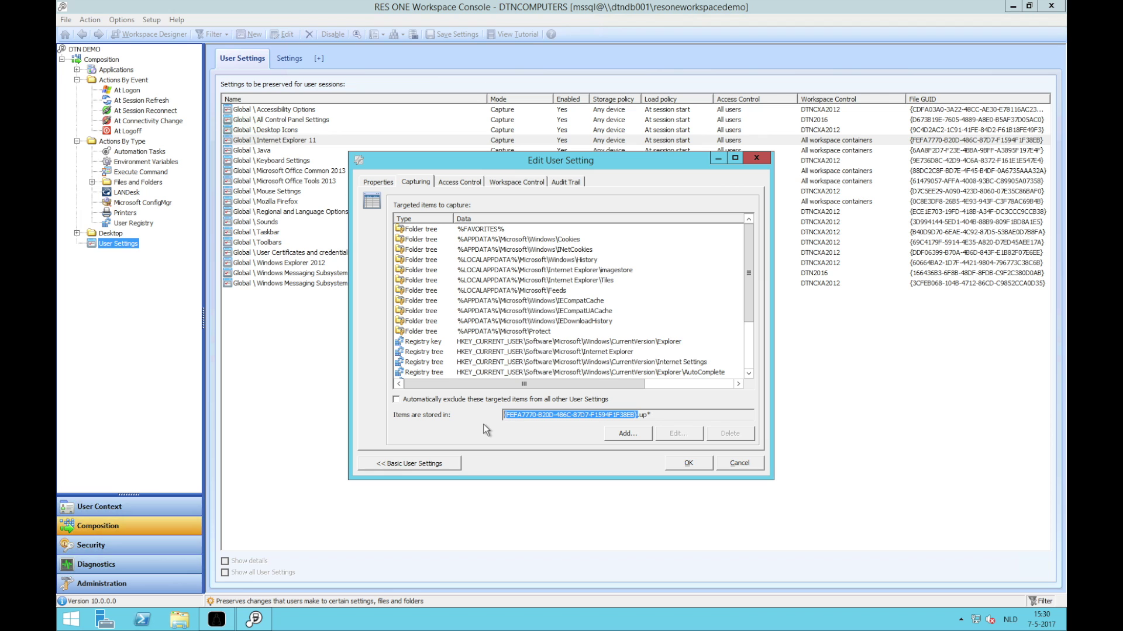
- Paste that GUID into the toolkit's Old UPF GUID and Old UPR GUID fields
left_click(219, 622)
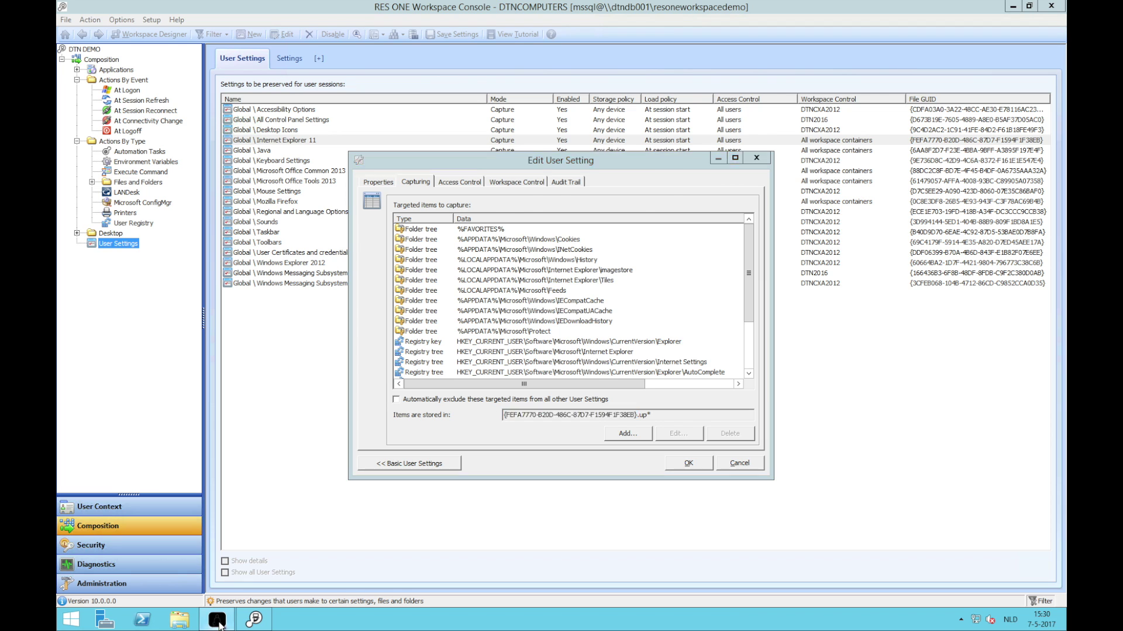
left_click_drag(643, 239, 453, 234)
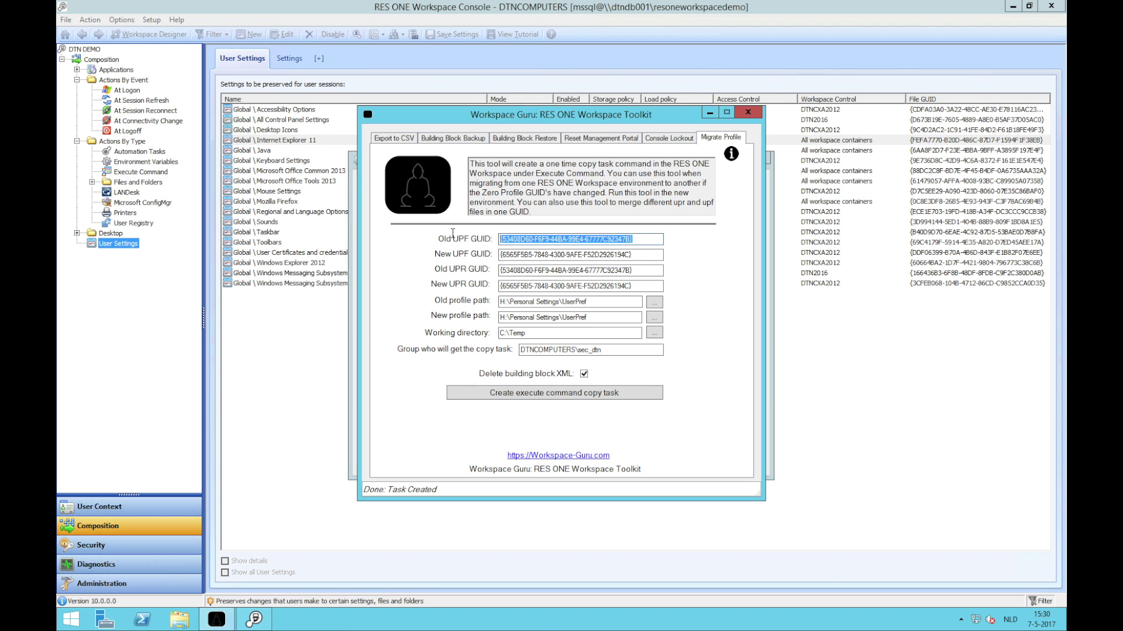
key("ctrl+v")
left_click_drag(637, 271, 472, 273)
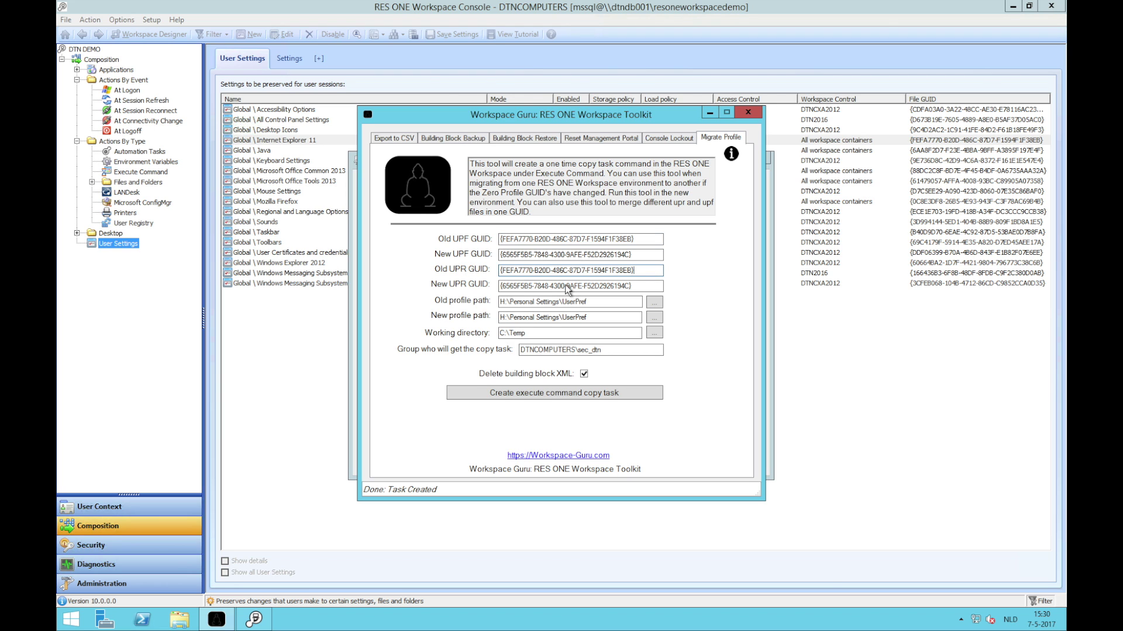
left_click(709, 112)
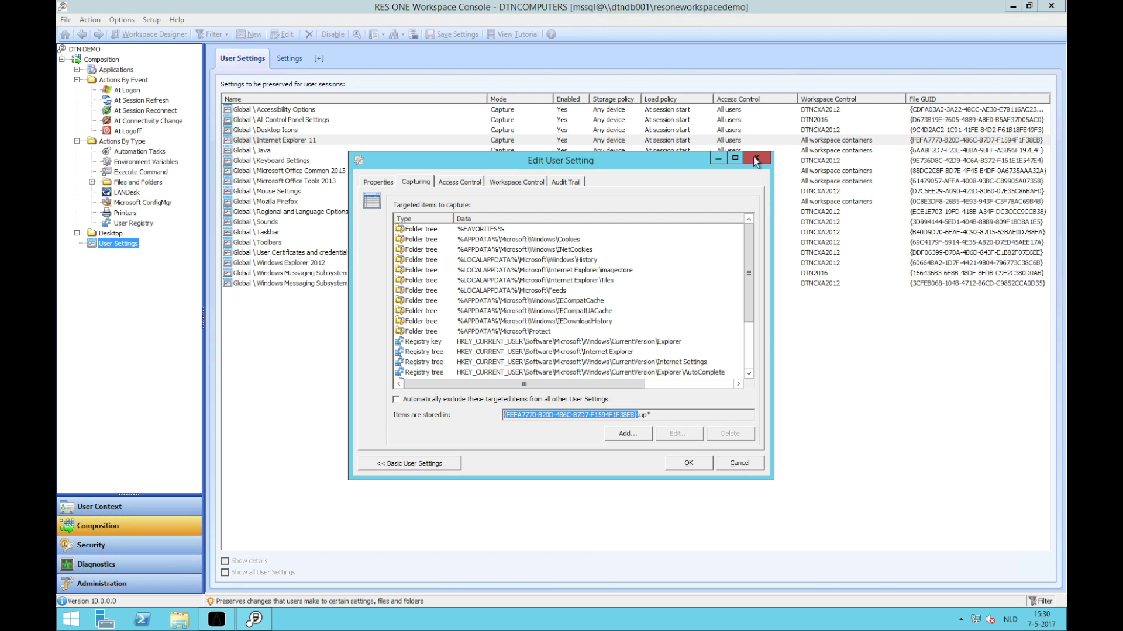
- Delete the global Internet Explorer 11 user setting
left_click(673, 459)
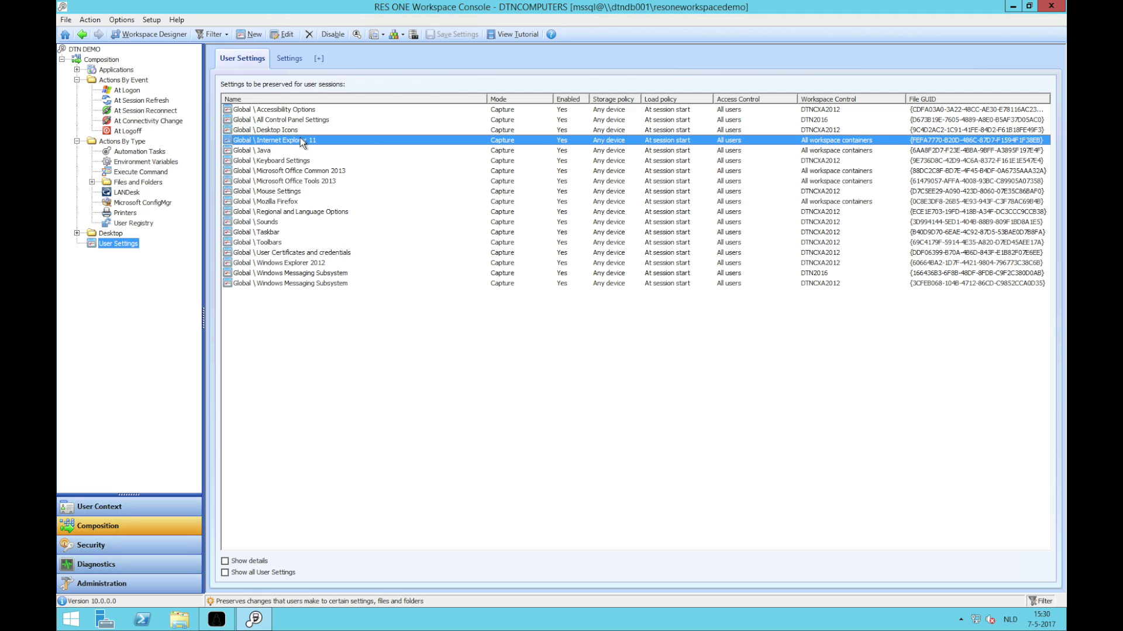
right_click(300, 139)
left_click(346, 171)
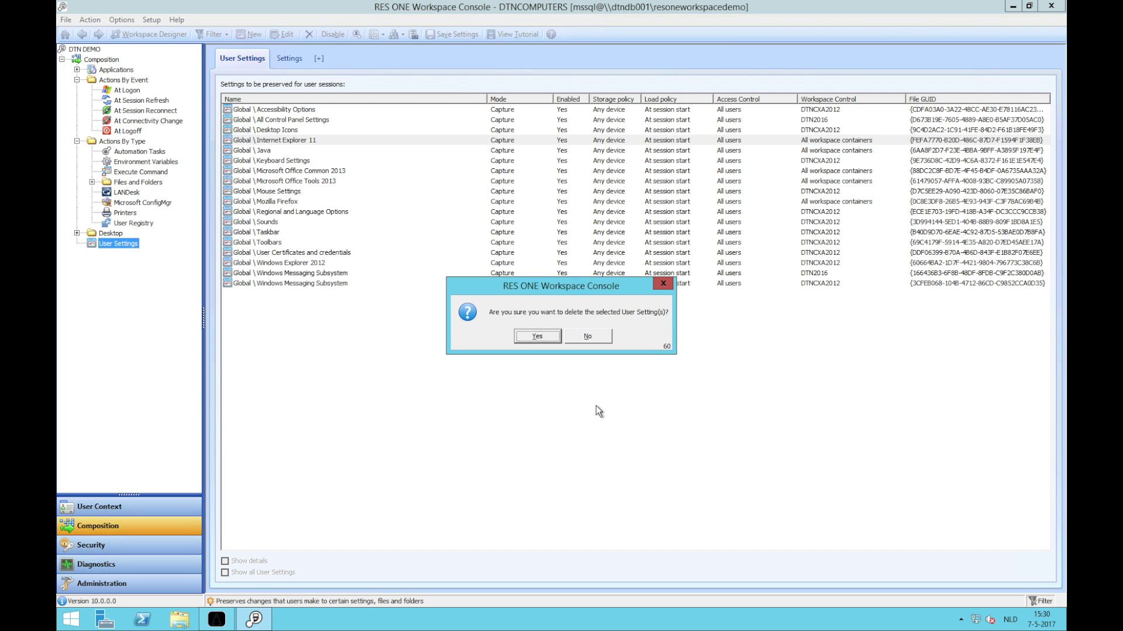
left_click(536, 336)
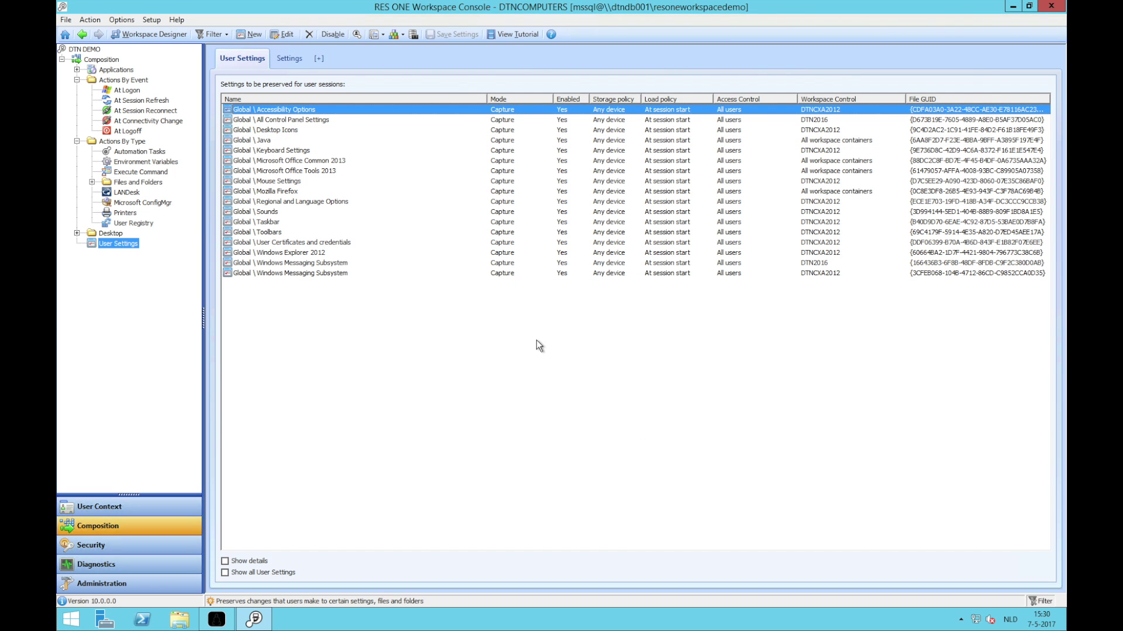
- Enable Zero Profile capturing on the Internet Explorer application with the Internet Explorer 11 template and save
left_click(115, 69)
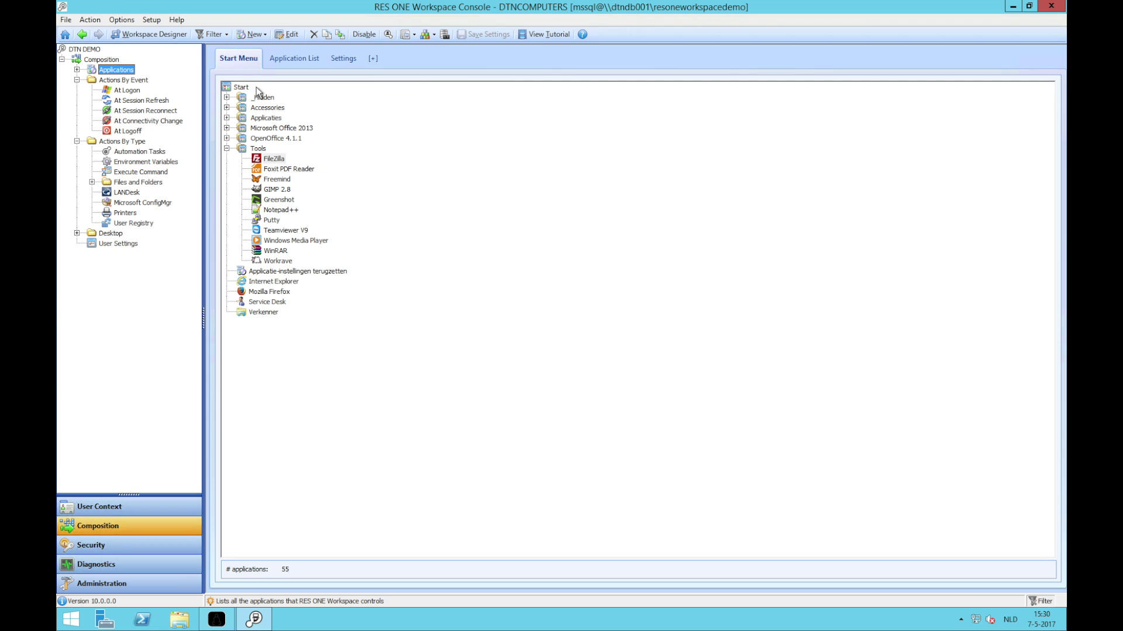
left_click(285, 283)
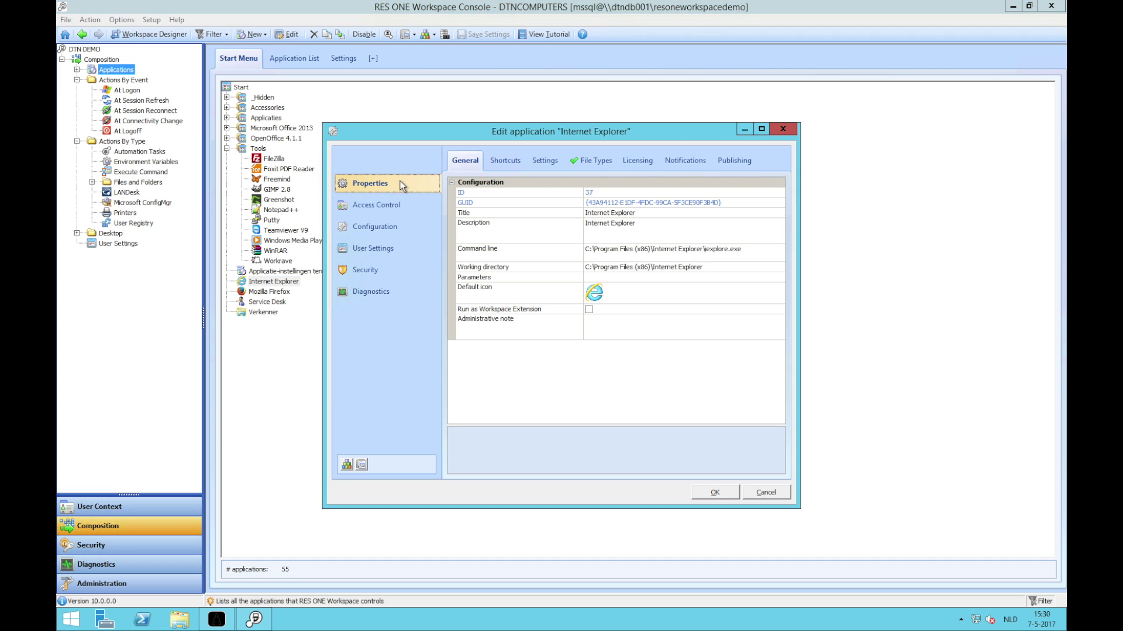
left_click(382, 246)
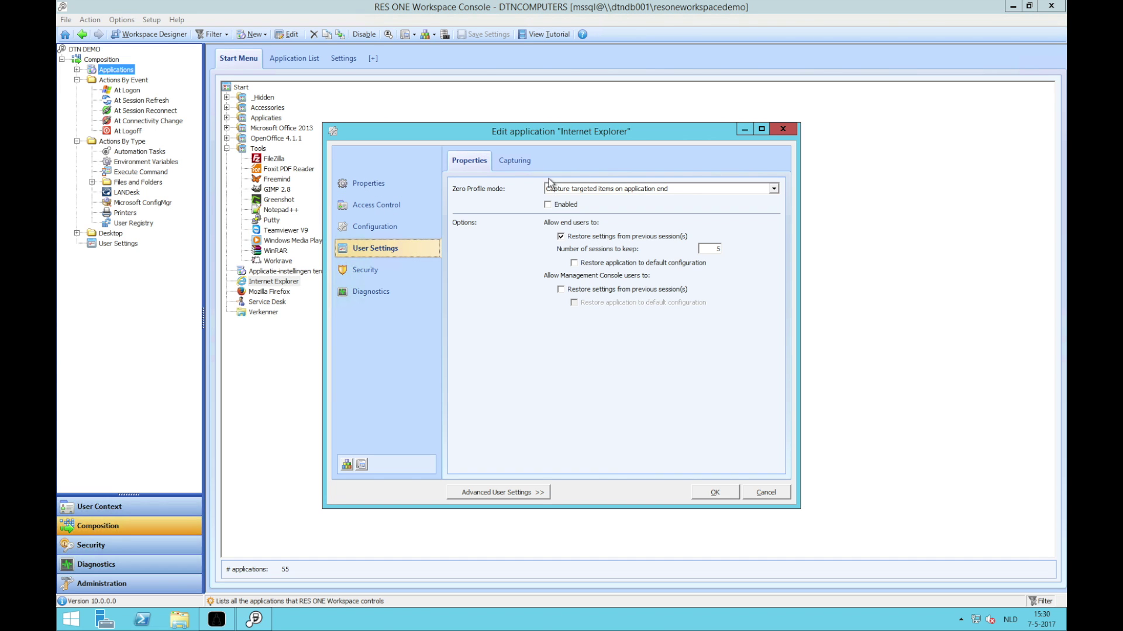
left_click(559, 206)
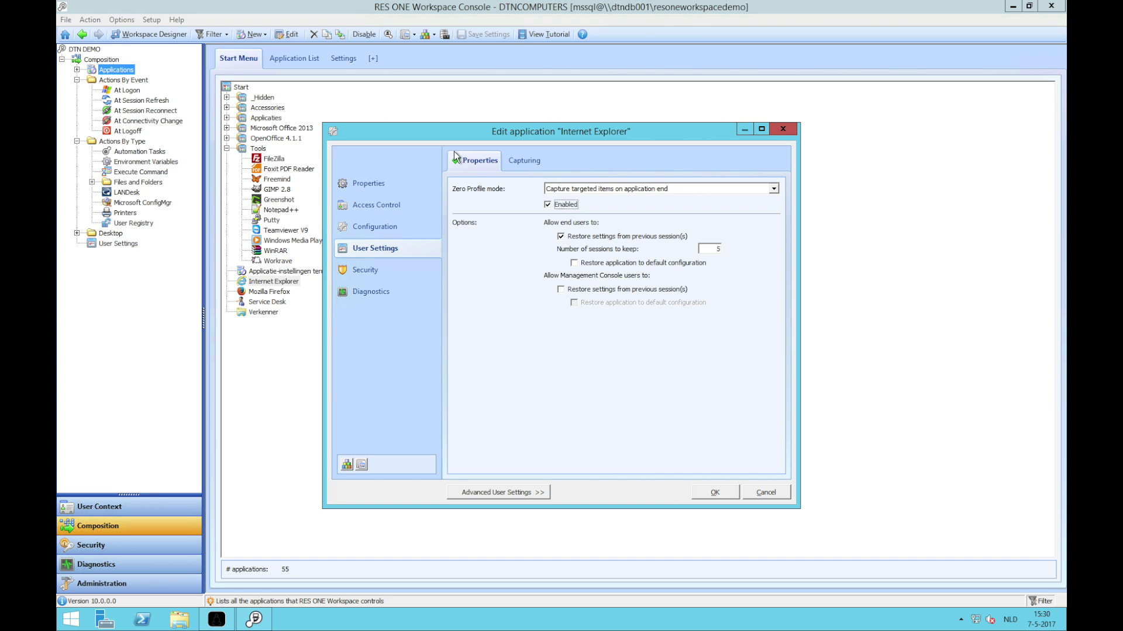
left_click(515, 161)
left_click(608, 465)
mouse_move(688, 472)
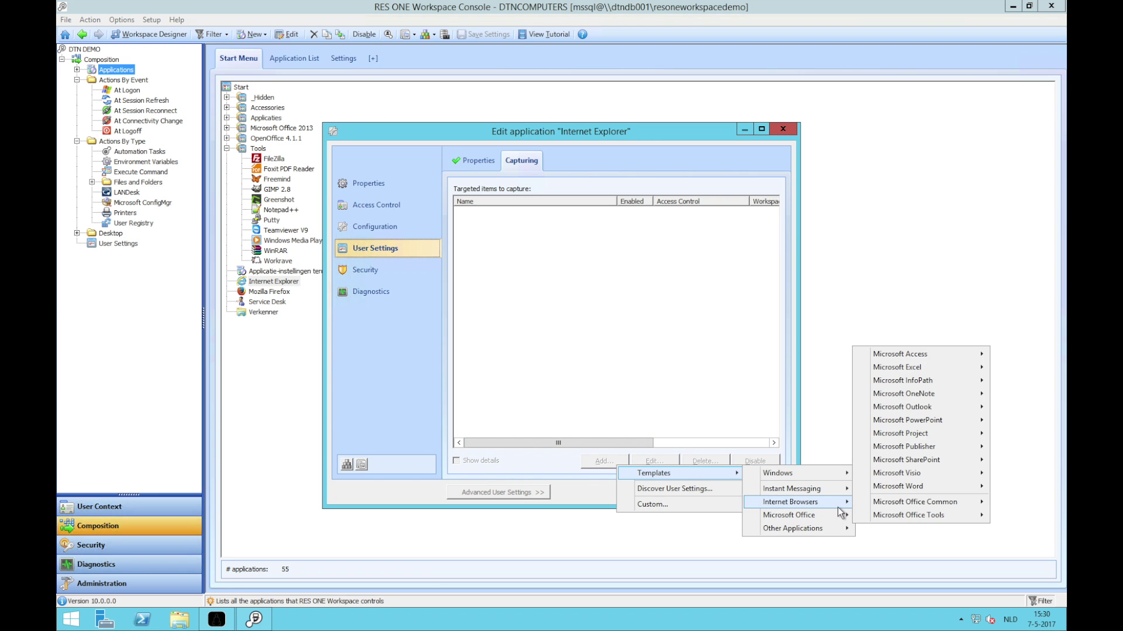
mouse_move(838, 507)
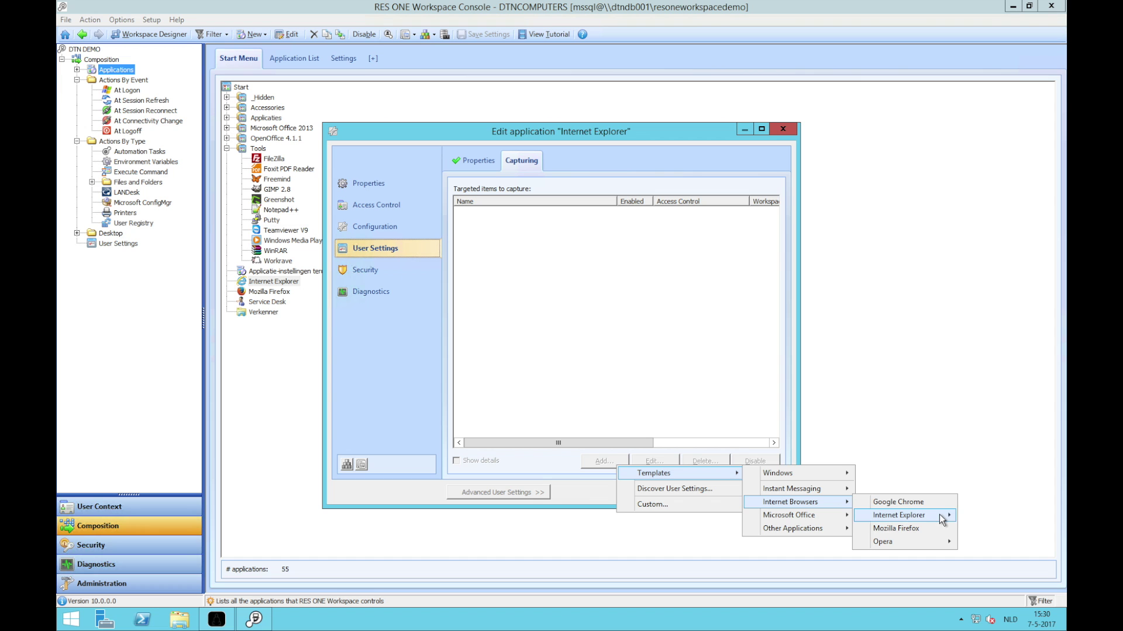
mouse_move(941, 519)
left_click(985, 539)
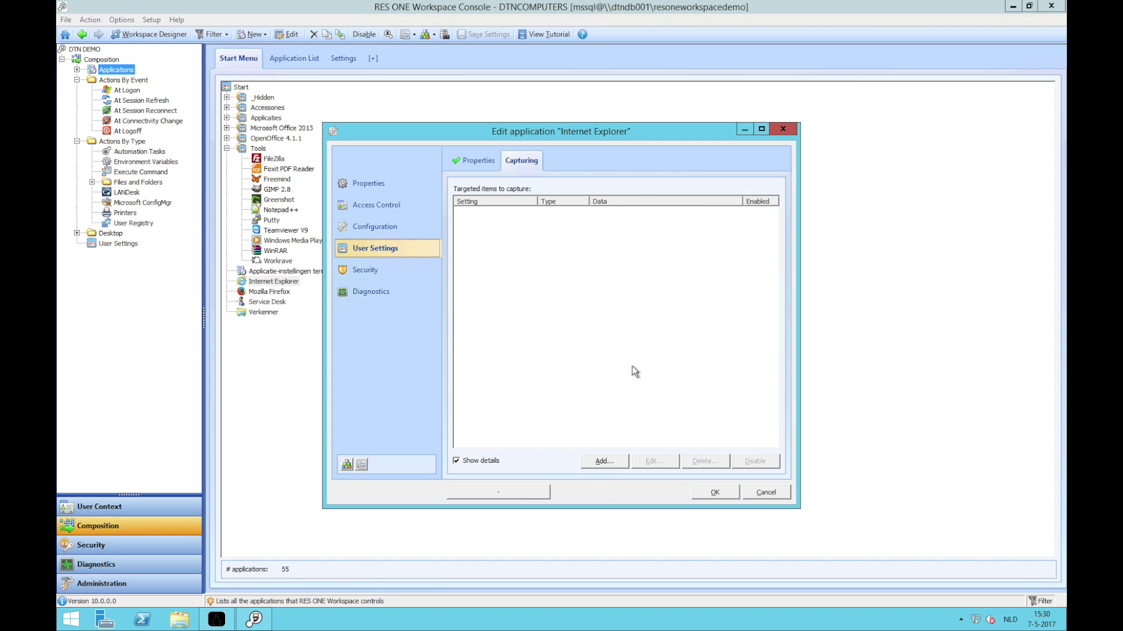
left_click(718, 493)
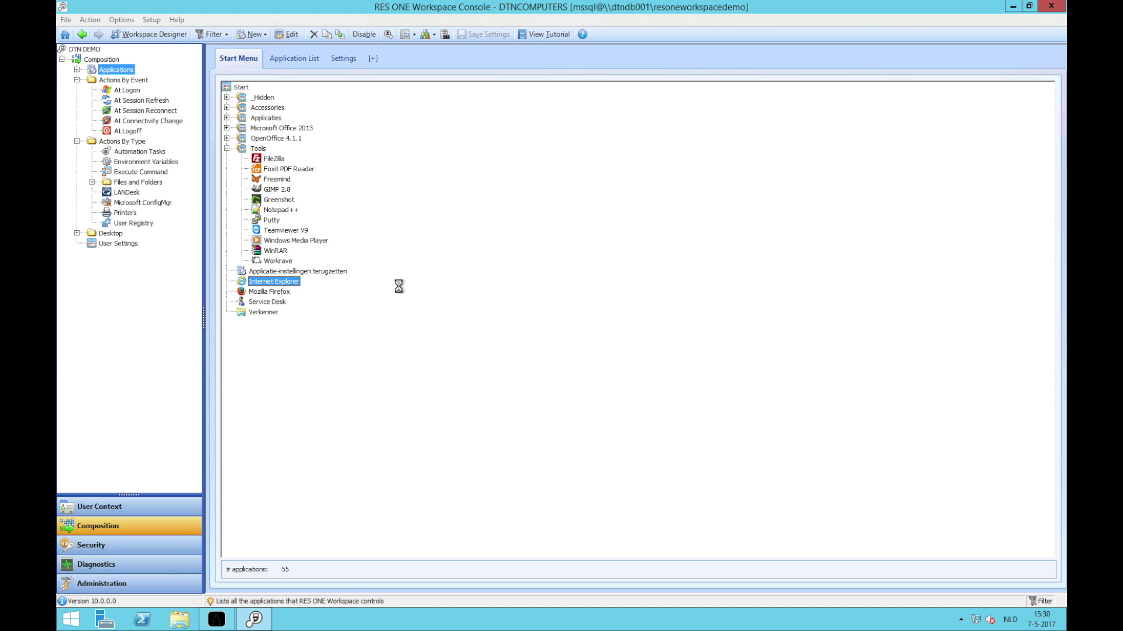
- Open Internet Explorer's Internet Explorer 11 capture item and select its new storage GUID
key("Return")
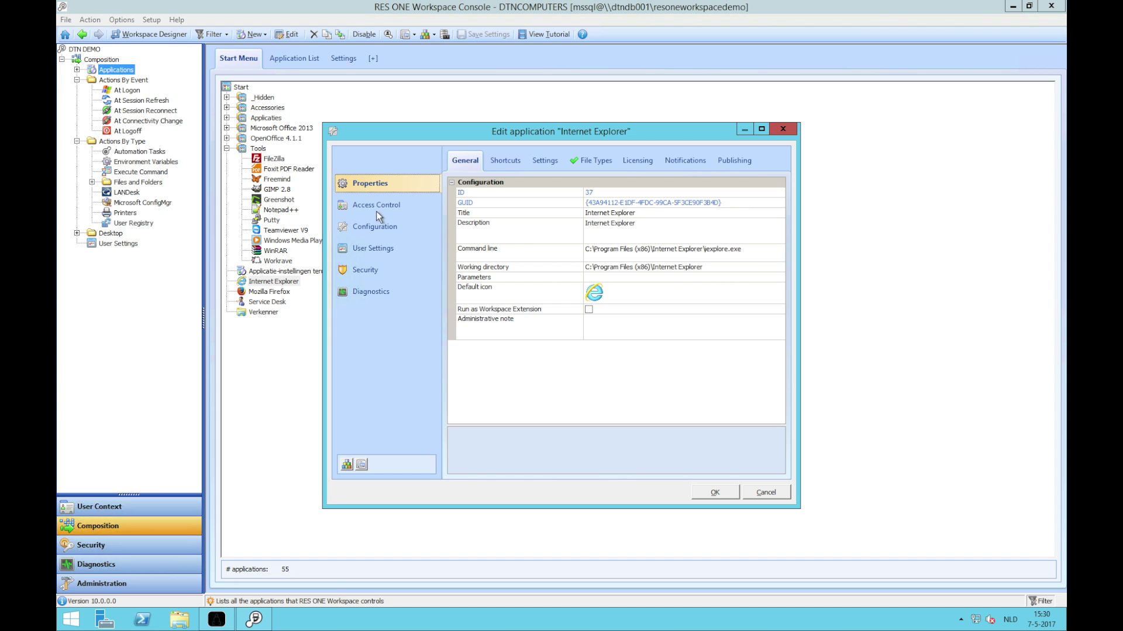
left_click(379, 248)
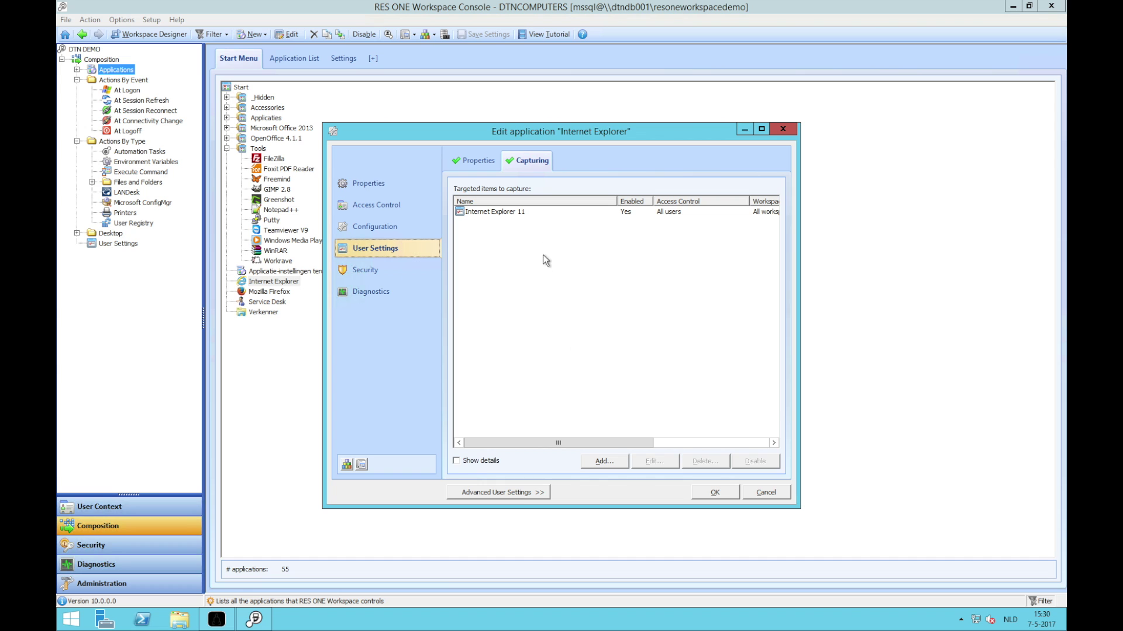
double_click(551, 211)
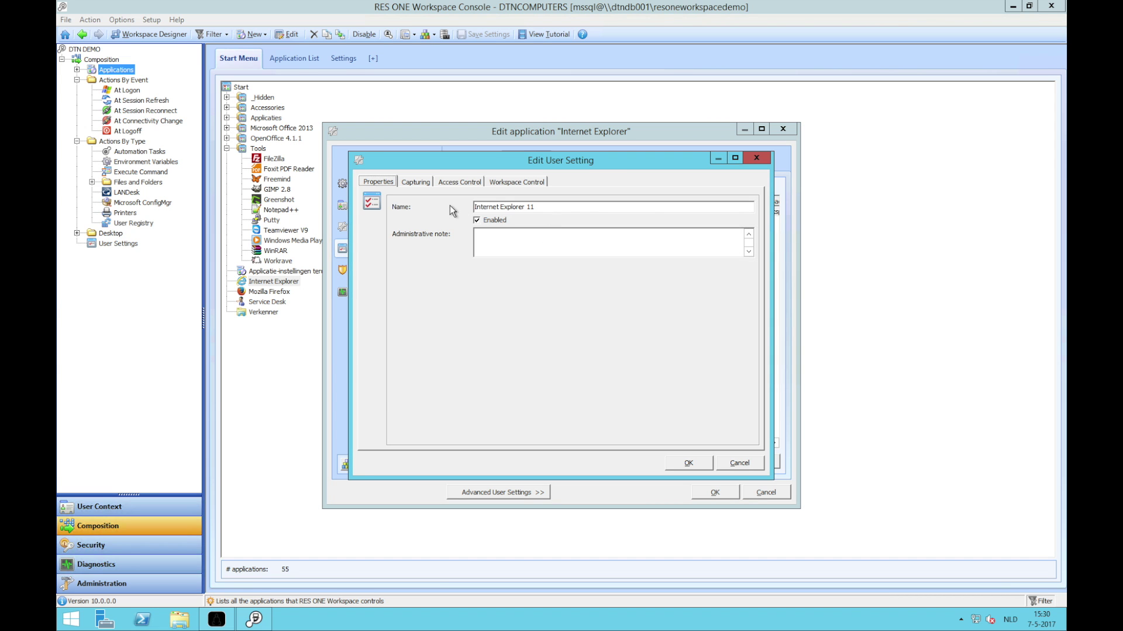
left_click(422, 184)
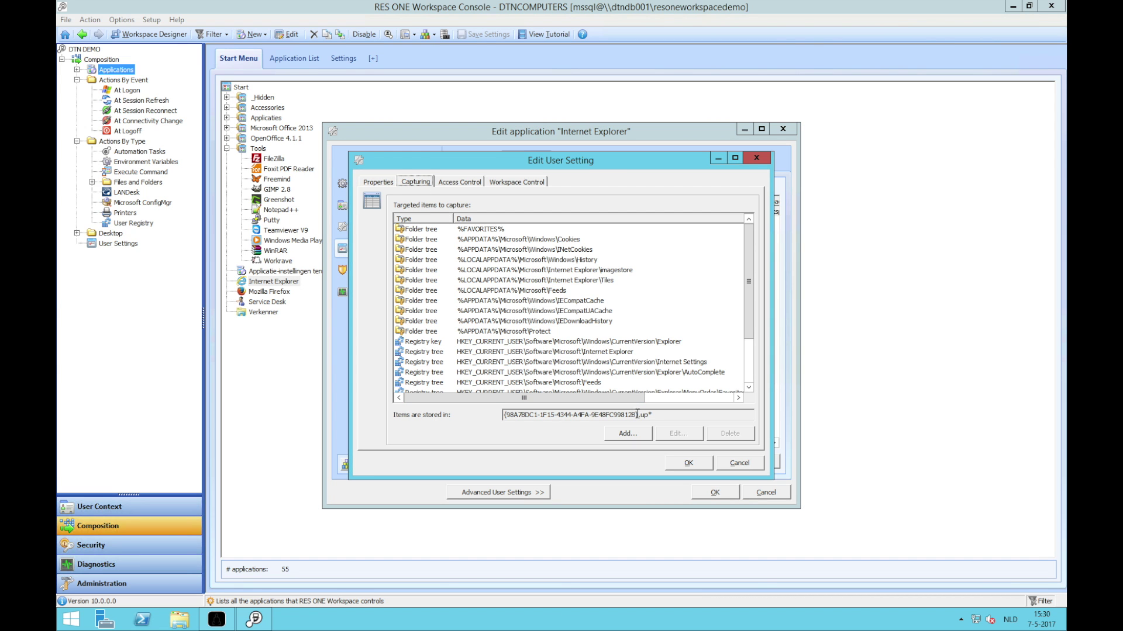
left_click_drag(637, 414, 486, 417)
key("ctrl+c")
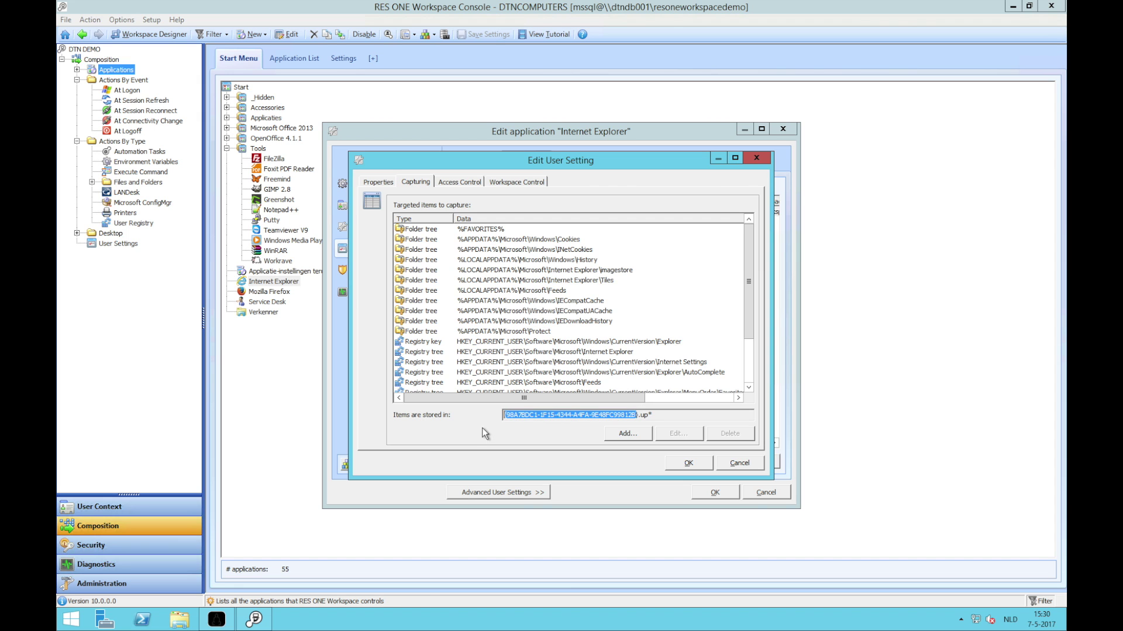
left_click(216, 620)
- Set New UPF GUID and New UPR GUID to {98A7BDC1-1F15-4344-A4FA-9E48FC99812B}, adding the closing brace
key("shift+Tab")
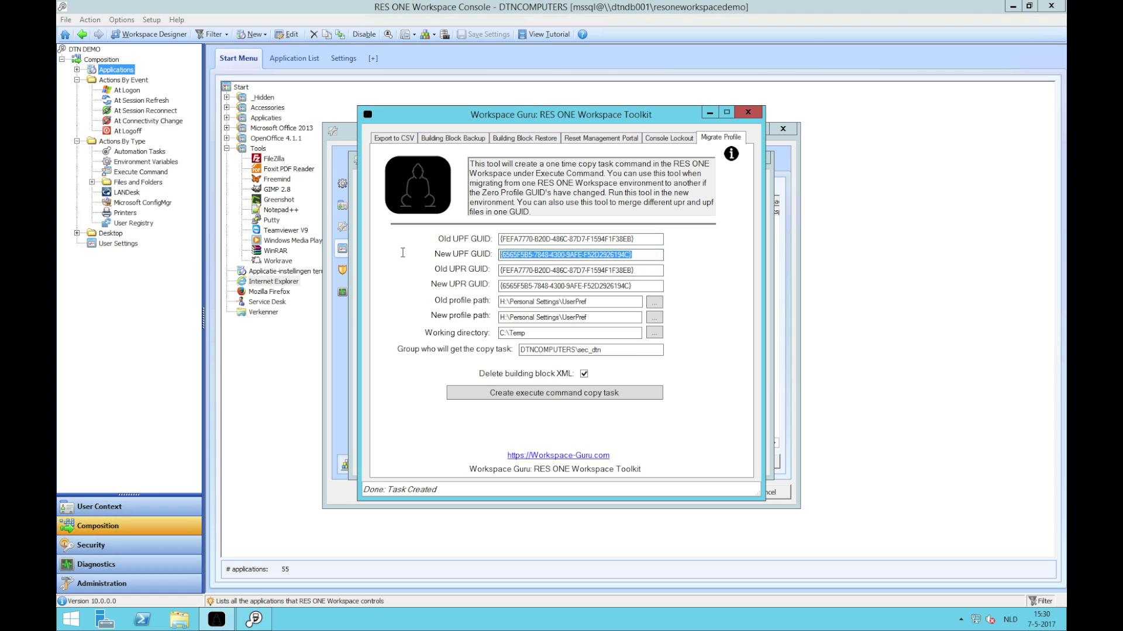
key("ctrl+v")
type("}")
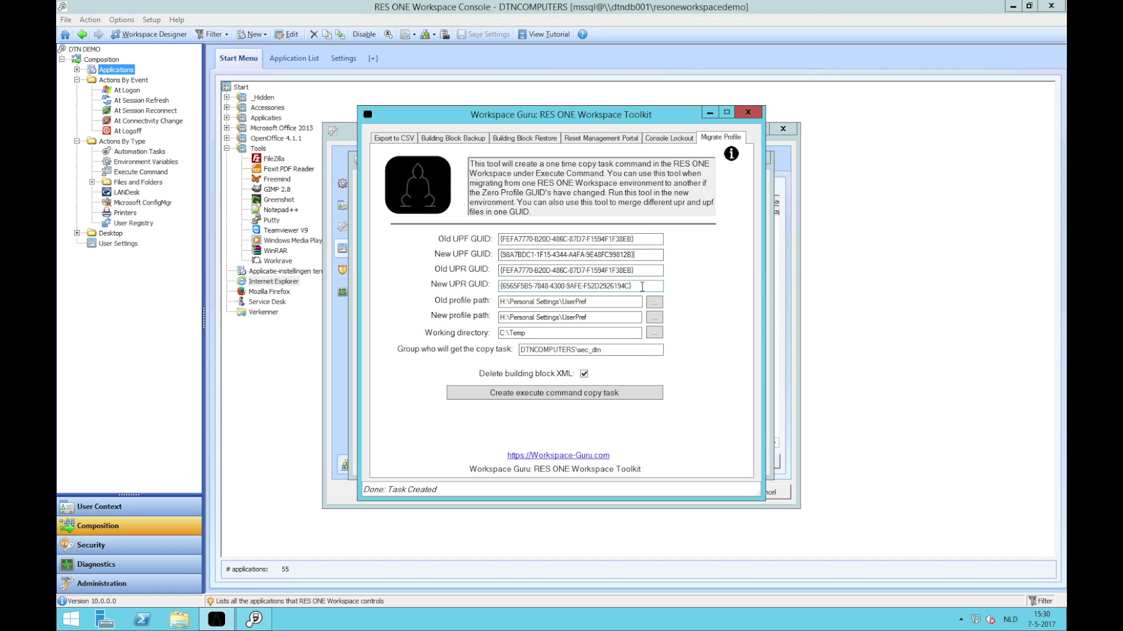
left_click_drag(642, 287, 479, 287)
key("ctrl+v")
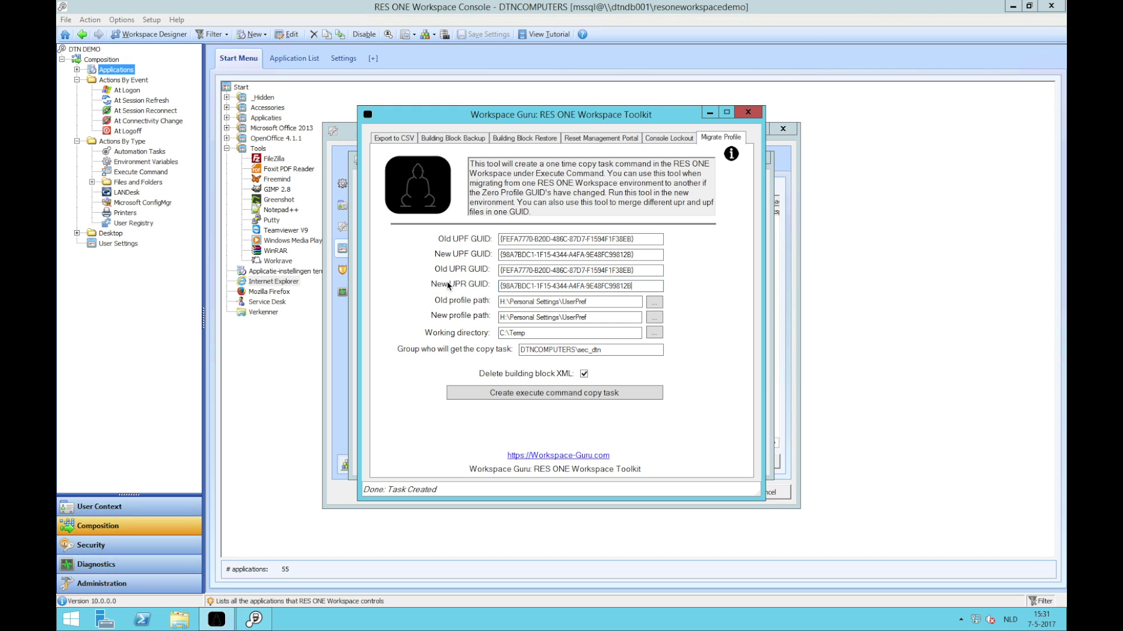
type("}")
- Check the profile paths and group, then create the execute command copy task
left_click(587, 303)
left_click(598, 317)
left_click(624, 353)
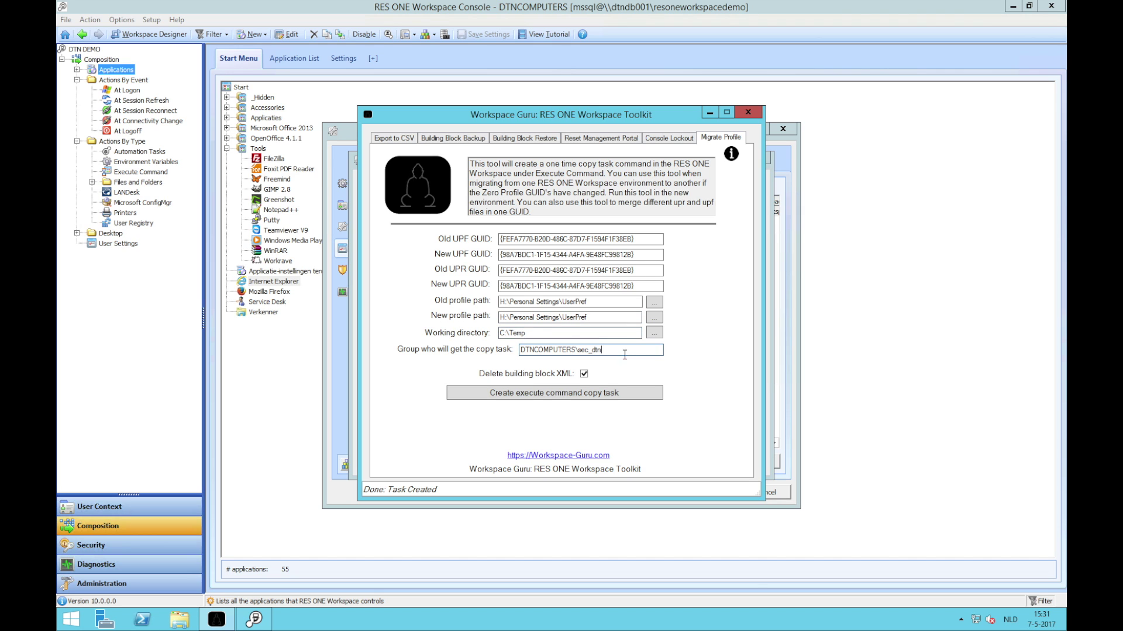
left_click(585, 397)
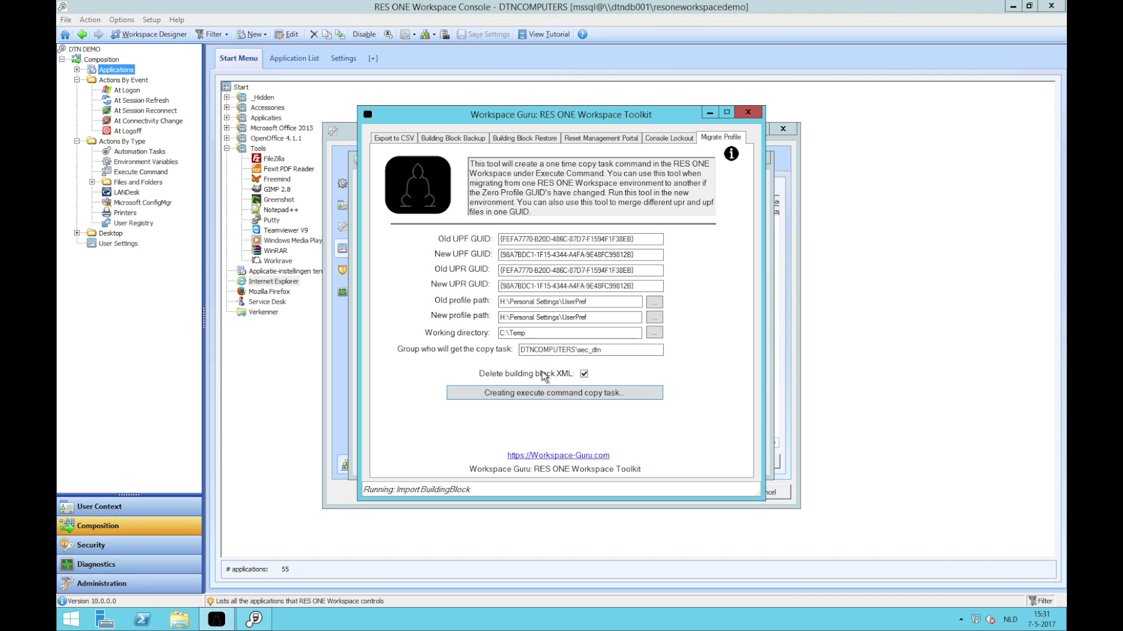
left_click(647, 350)
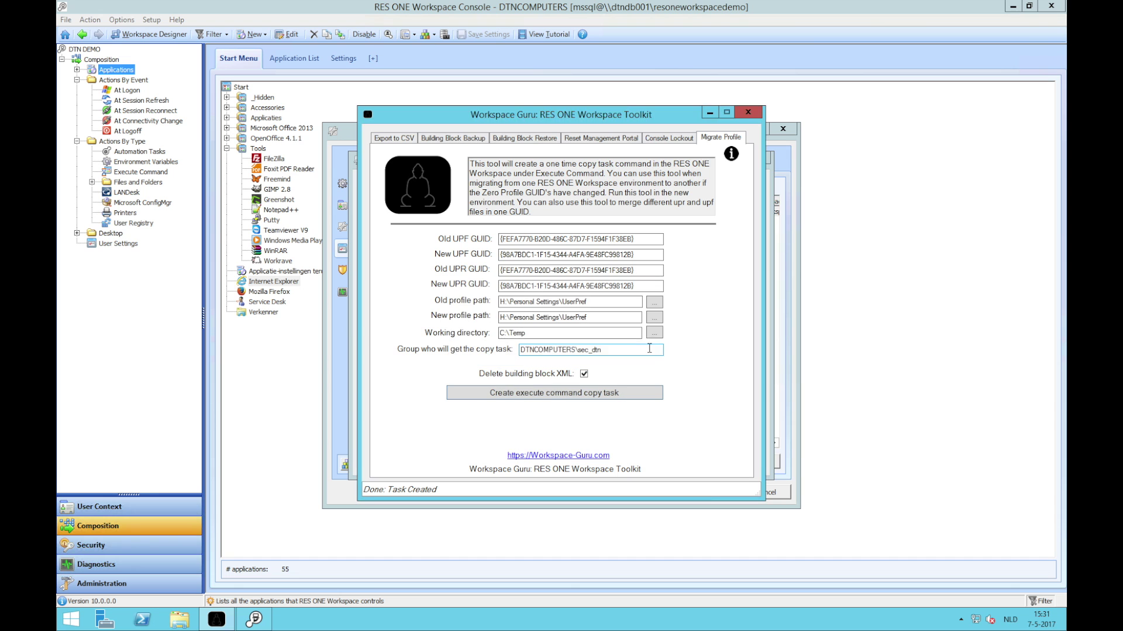
left_click(799, 448)
- Save the Internet Explorer settings and open the second %script% Execute Command
left_click(677, 461)
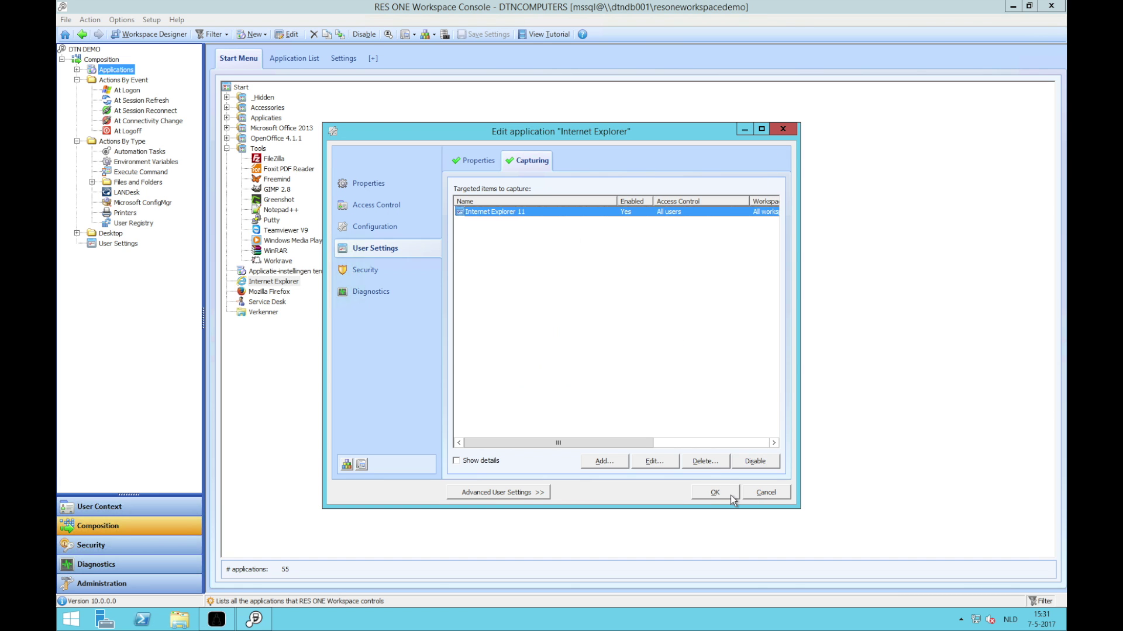
left_click(709, 491)
left_click(153, 173)
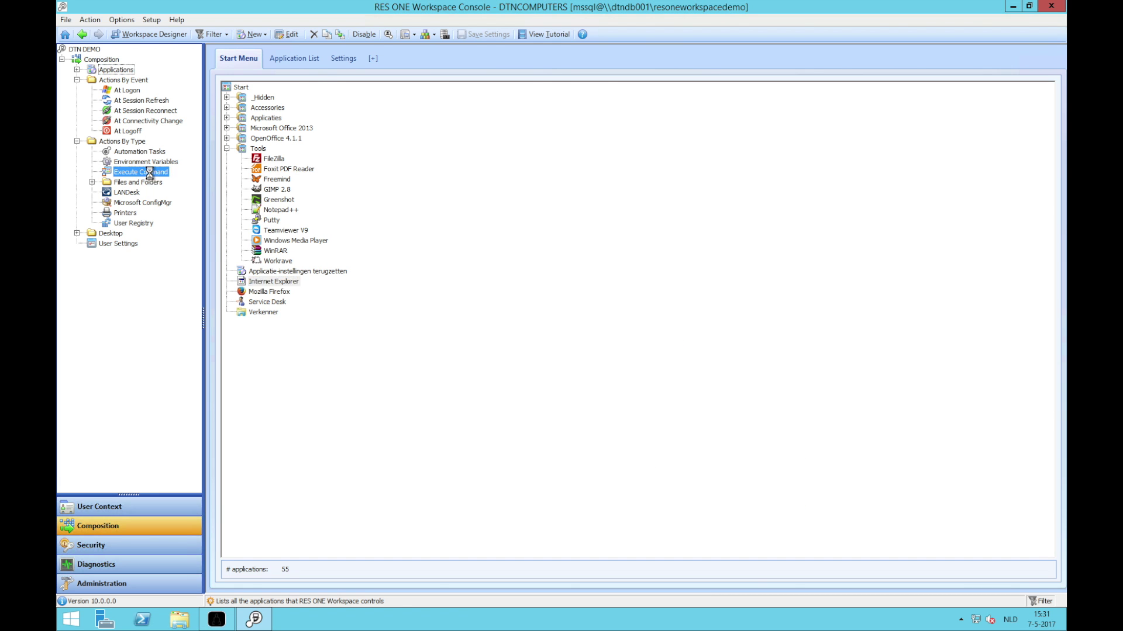
left_click(655, 110)
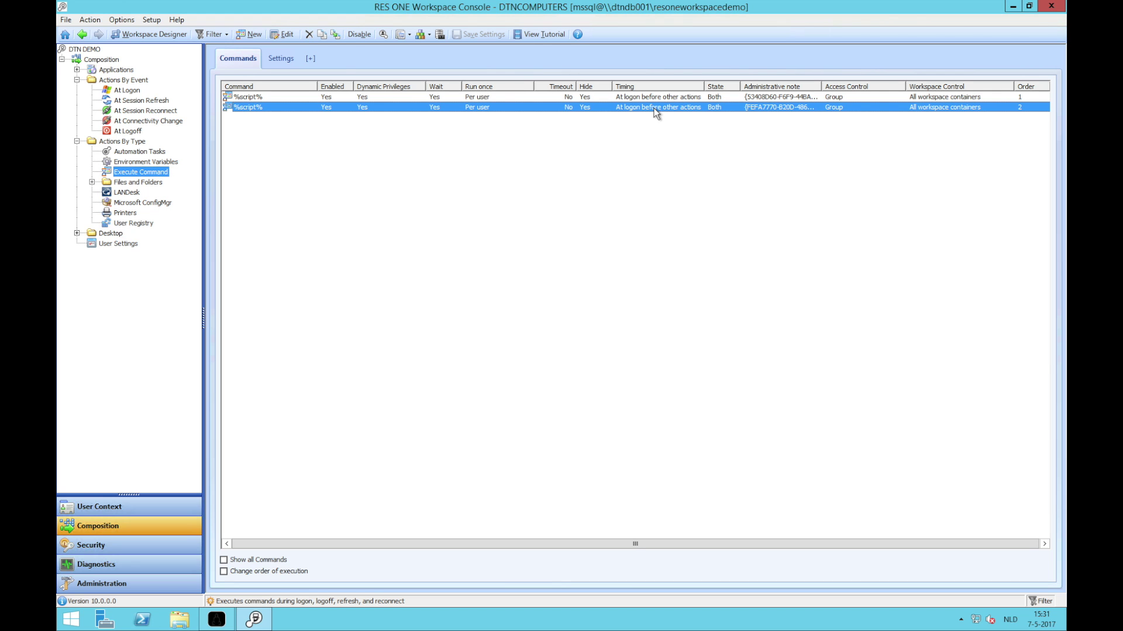
double_click(655, 110)
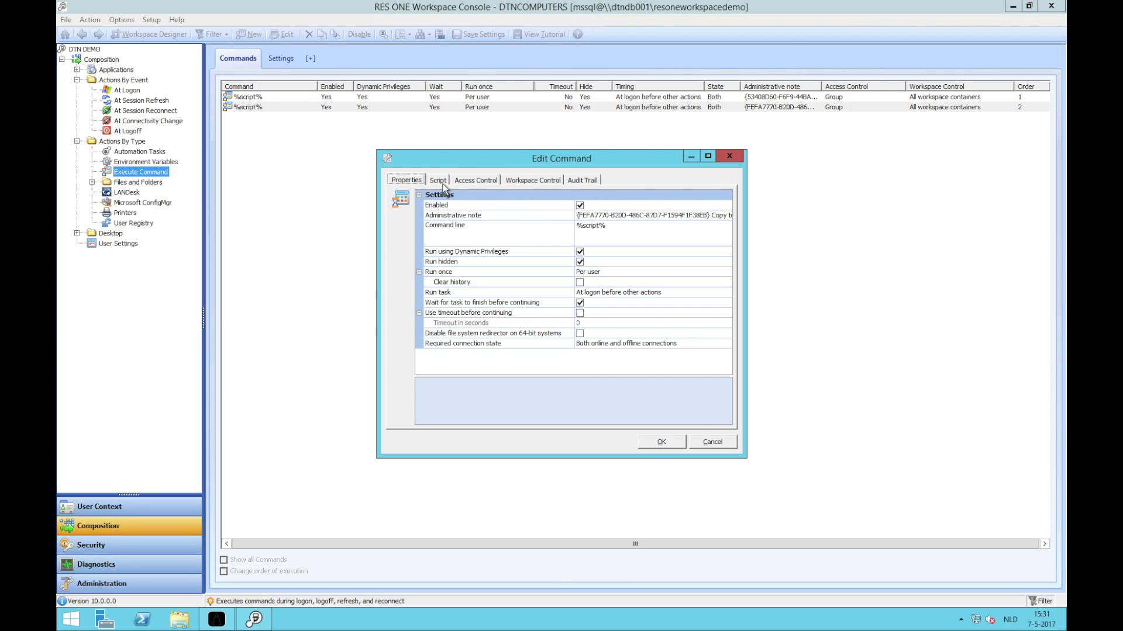
- Review the old and new GUIDs in the command's copy script, then close it
left_click(442, 183)
left_click_drag(583, 197, 598, 197)
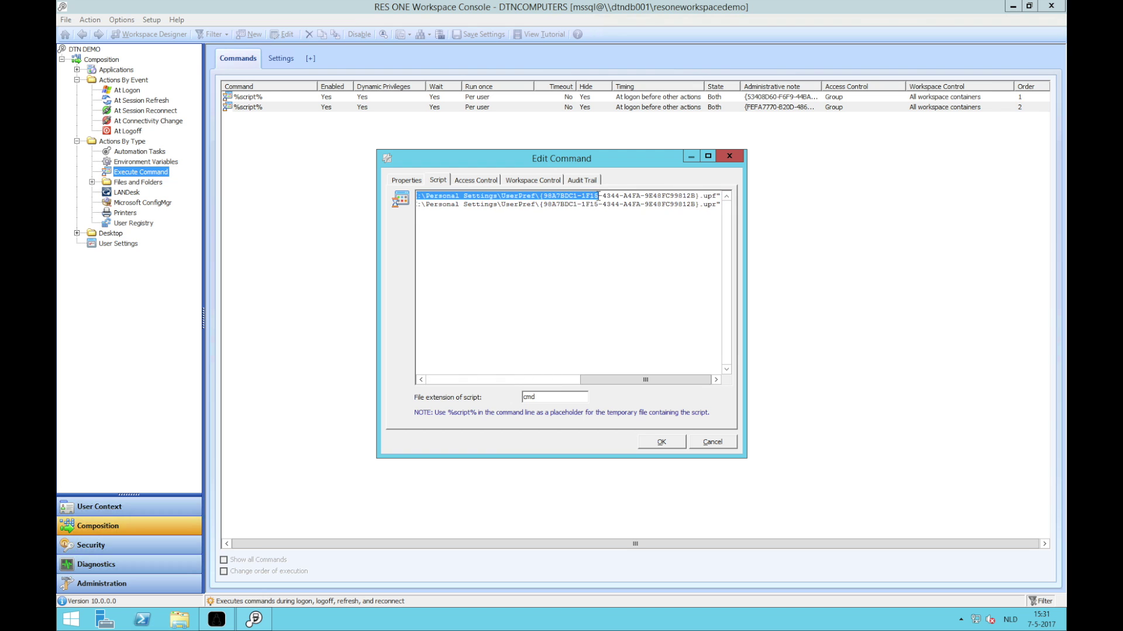
left_click(616, 201)
left_click_drag(597, 379, 521, 380)
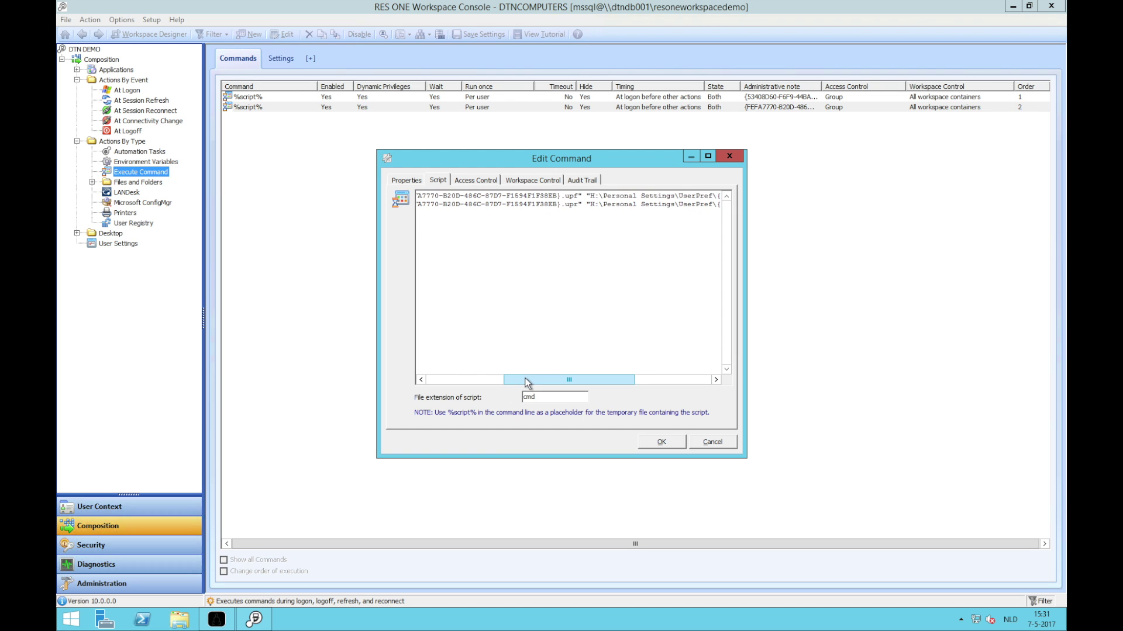
mouse_move(561, 197)
left_mouse_down()
mouse_move(416, 197)
mouse_move(581, 197)
left_mouse_up()
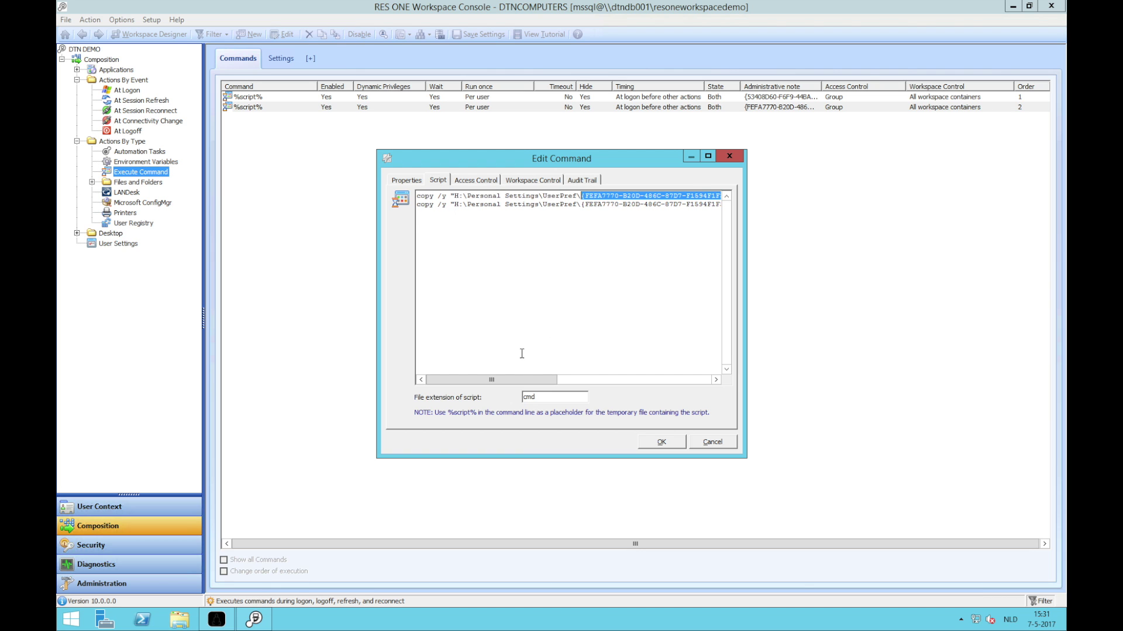
left_click_drag(526, 380, 690, 379)
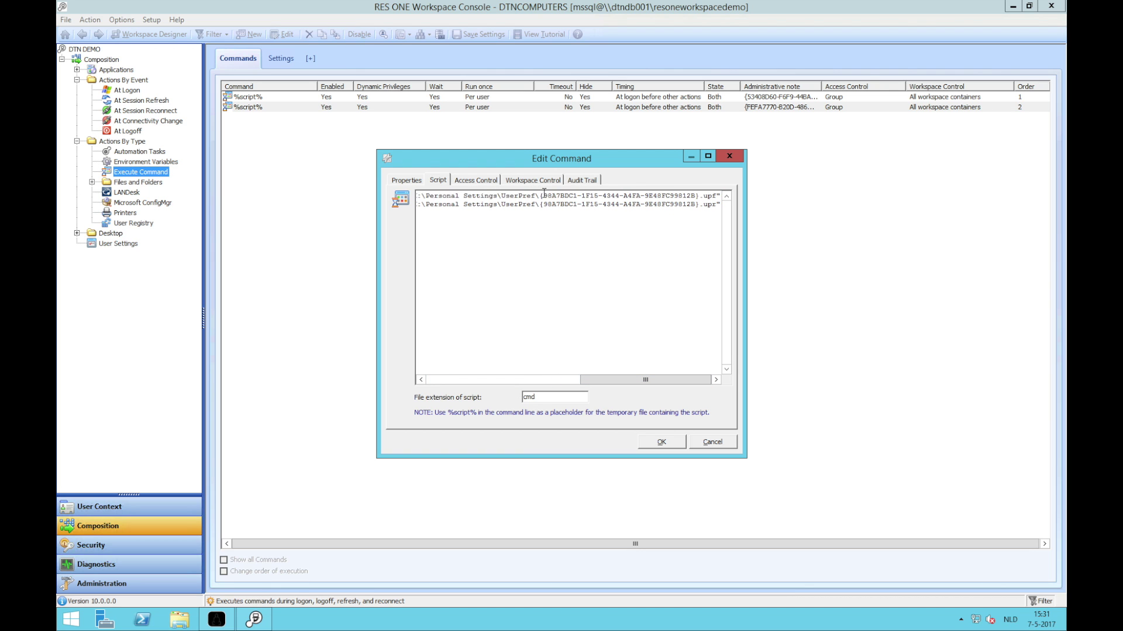
left_click_drag(539, 196, 696, 196)
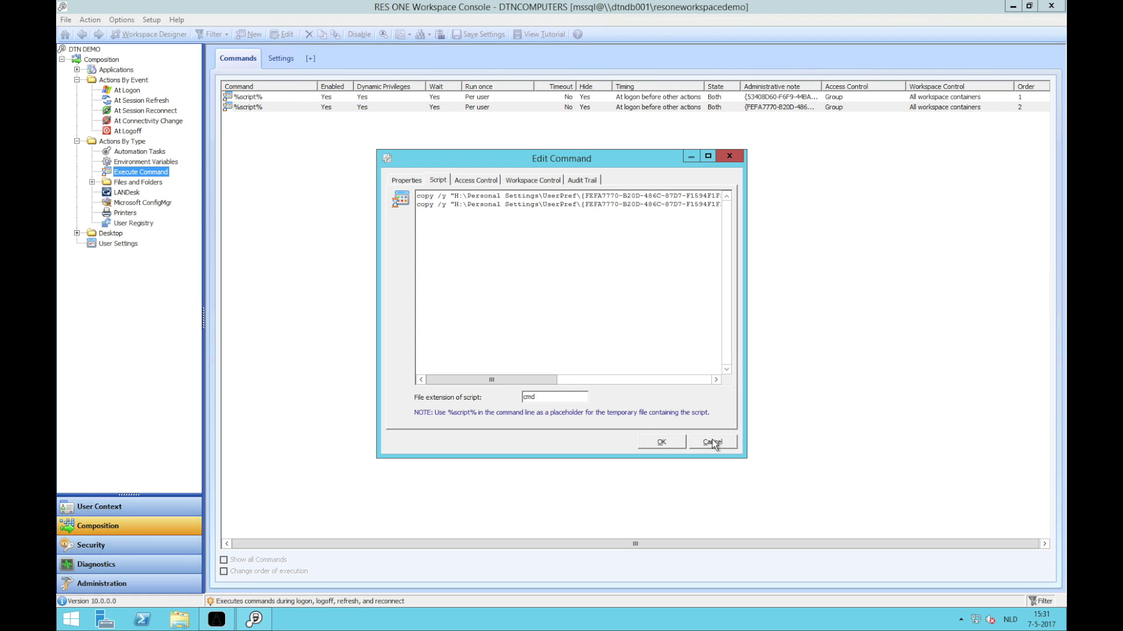
left_click(712, 442)
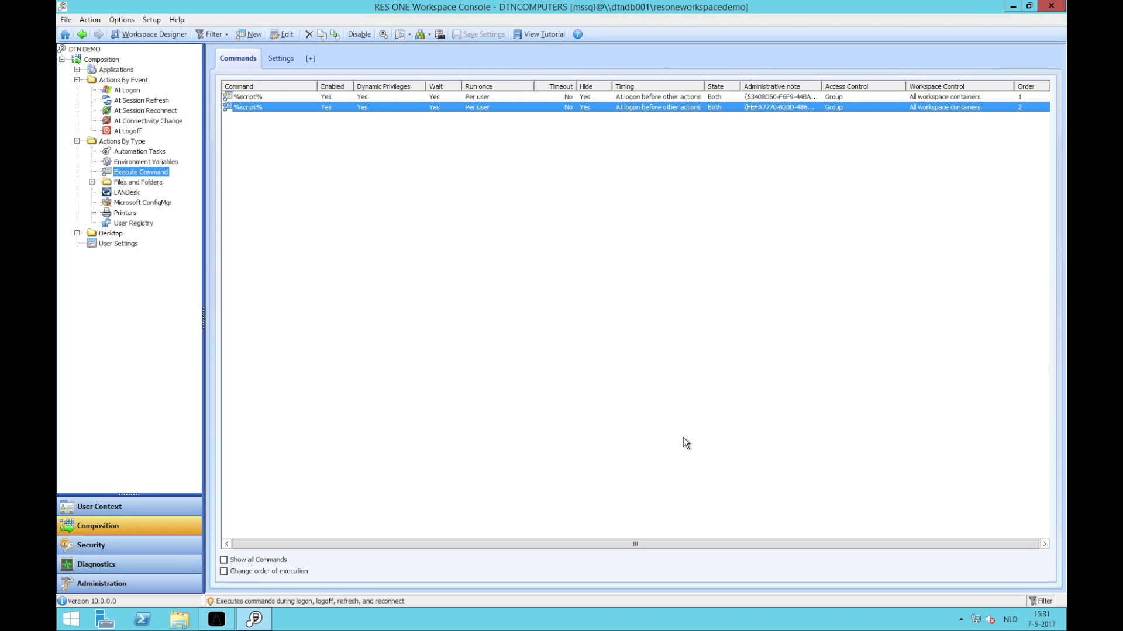
- Bring the Workspace Guru toolkit forward and dismiss its info message
left_click(217, 620)
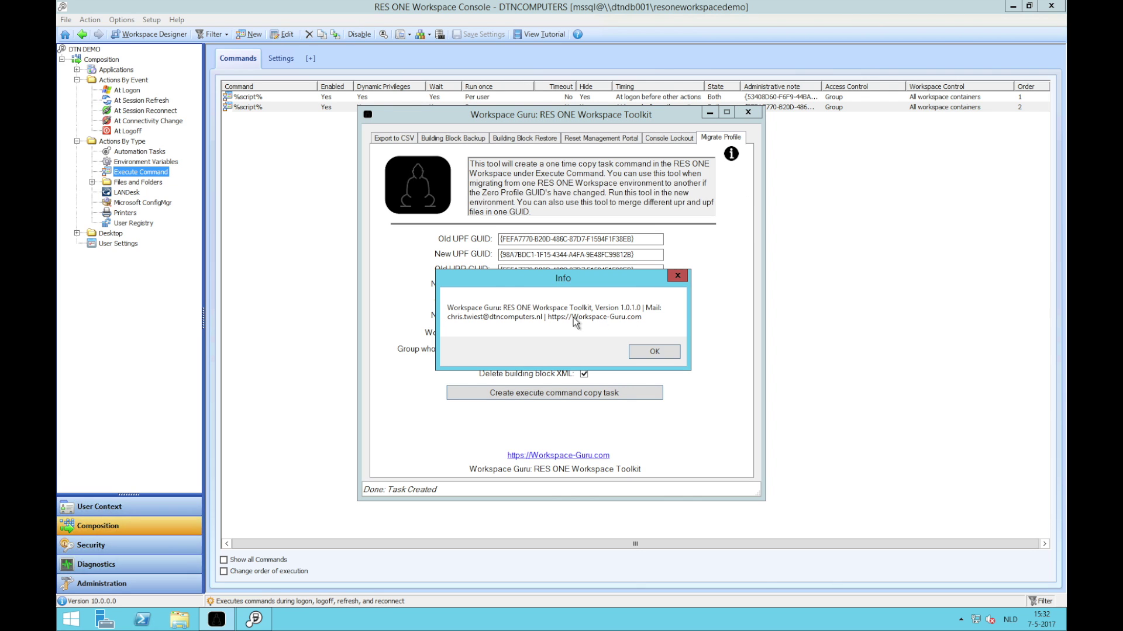
left_click(654, 351)
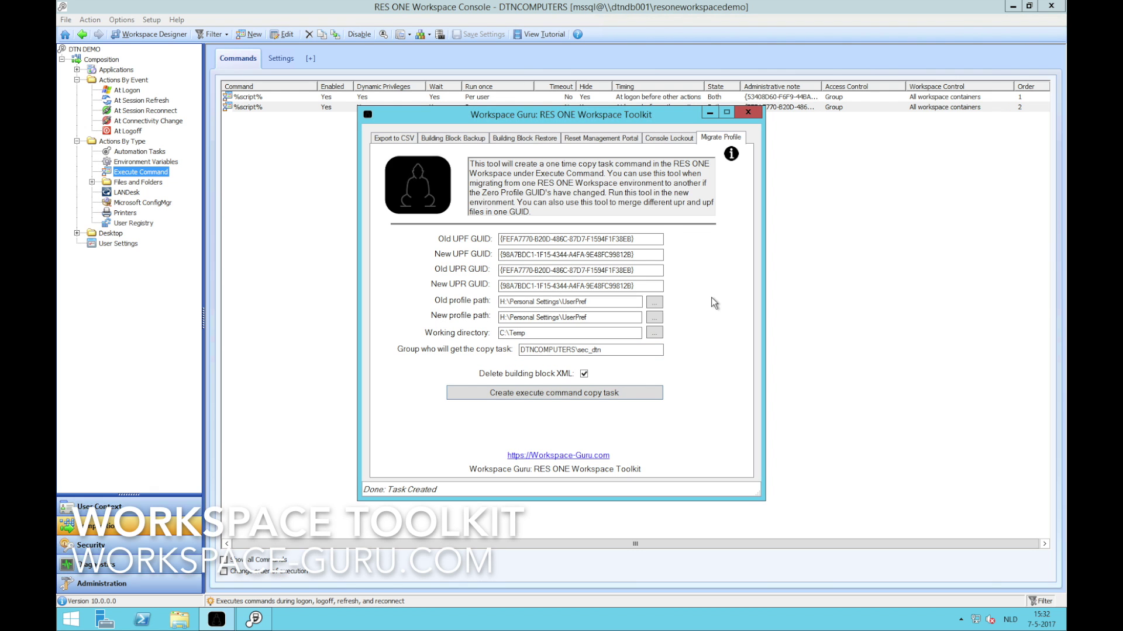